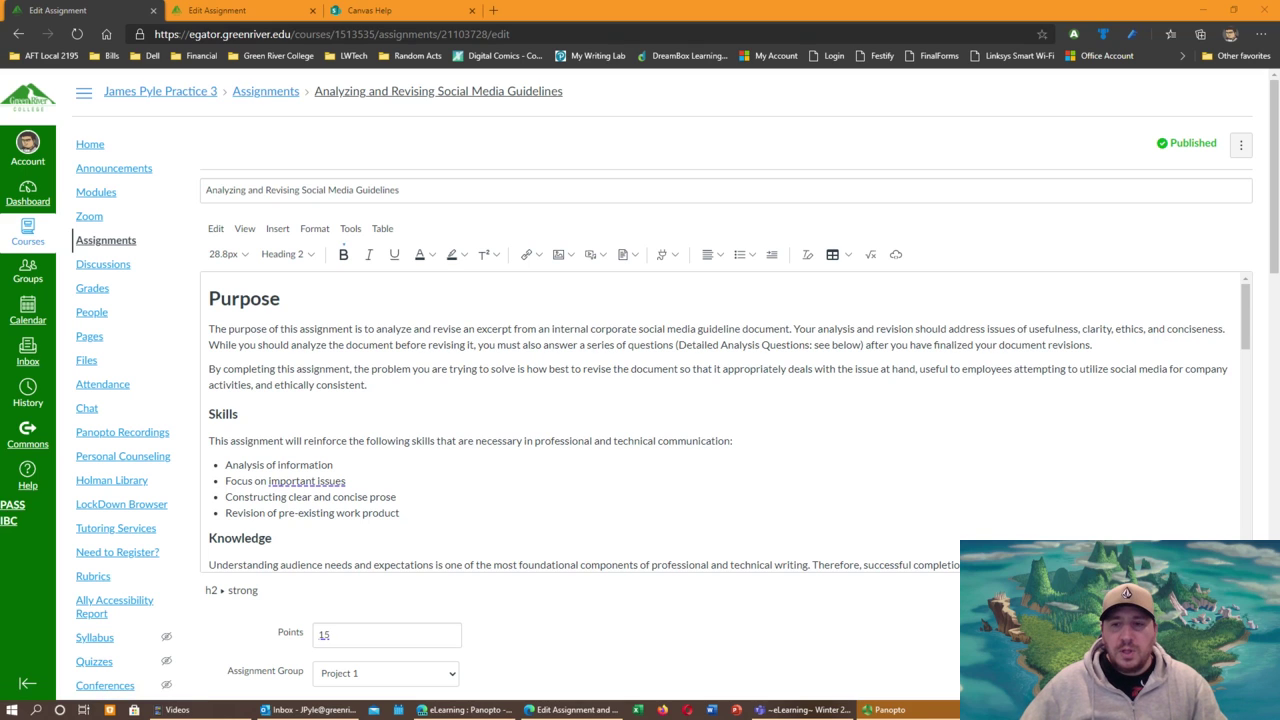
Step: Run the Accessibility Checker on the published Analyzing and Revising Social Media Guidelines assignment and close its report
click(1105, 590)
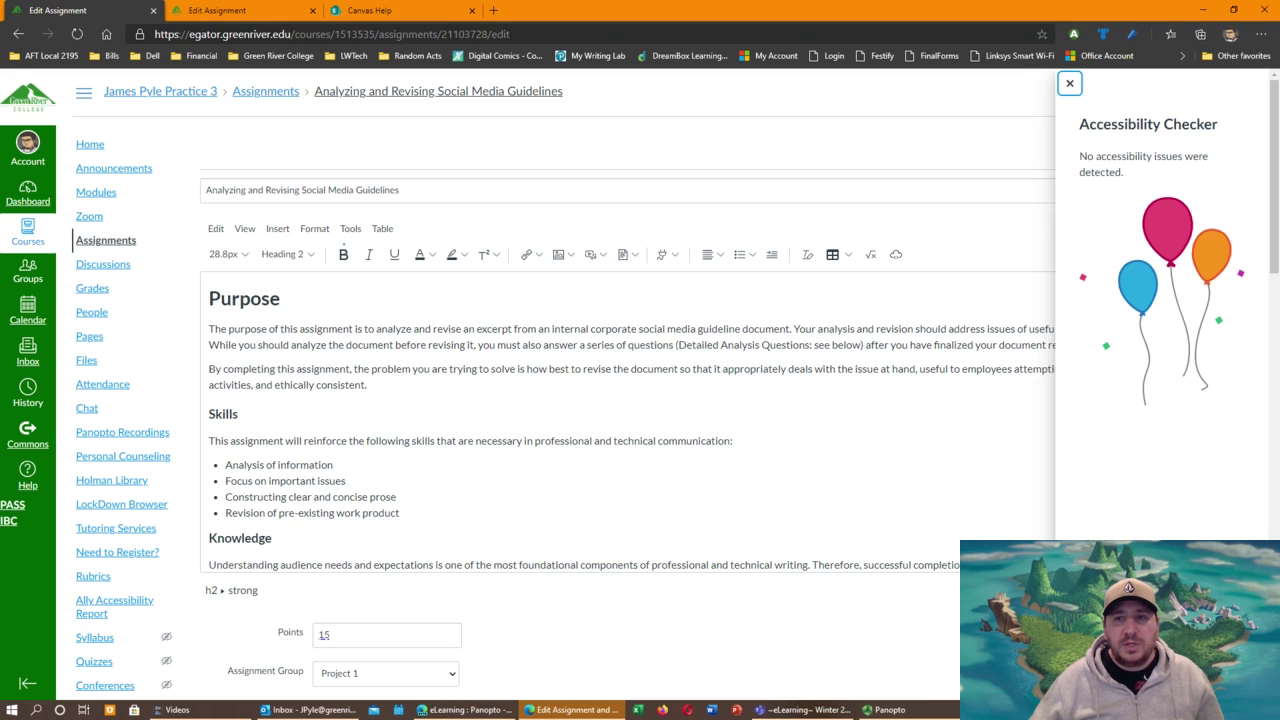
click(850, 484)
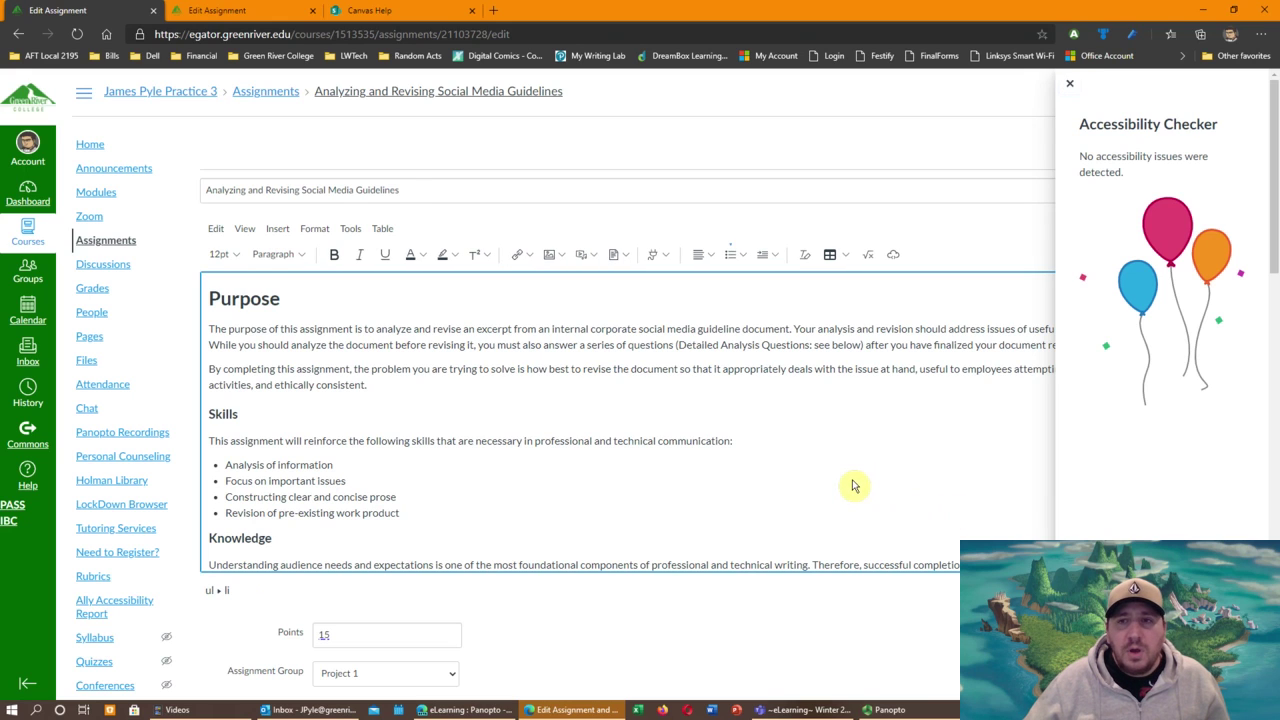
click(1069, 84)
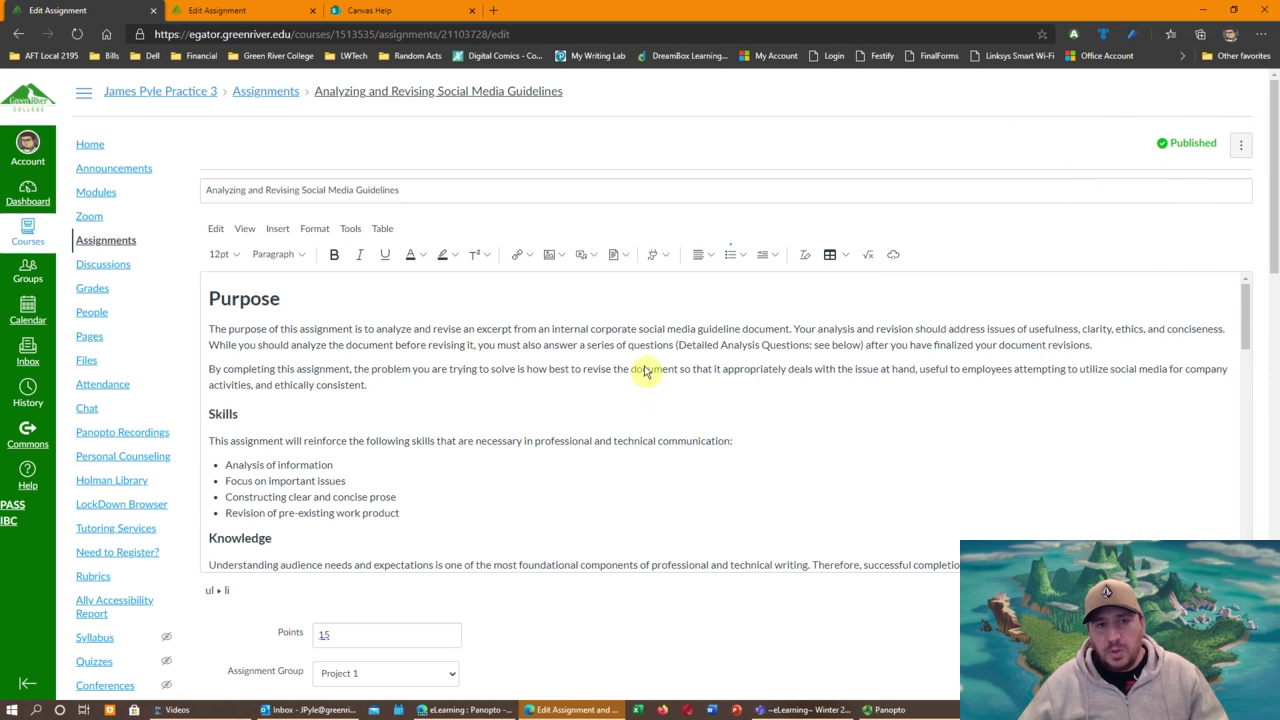
key(ctrl+shift+Left)
key(ctrl+shift+Left)
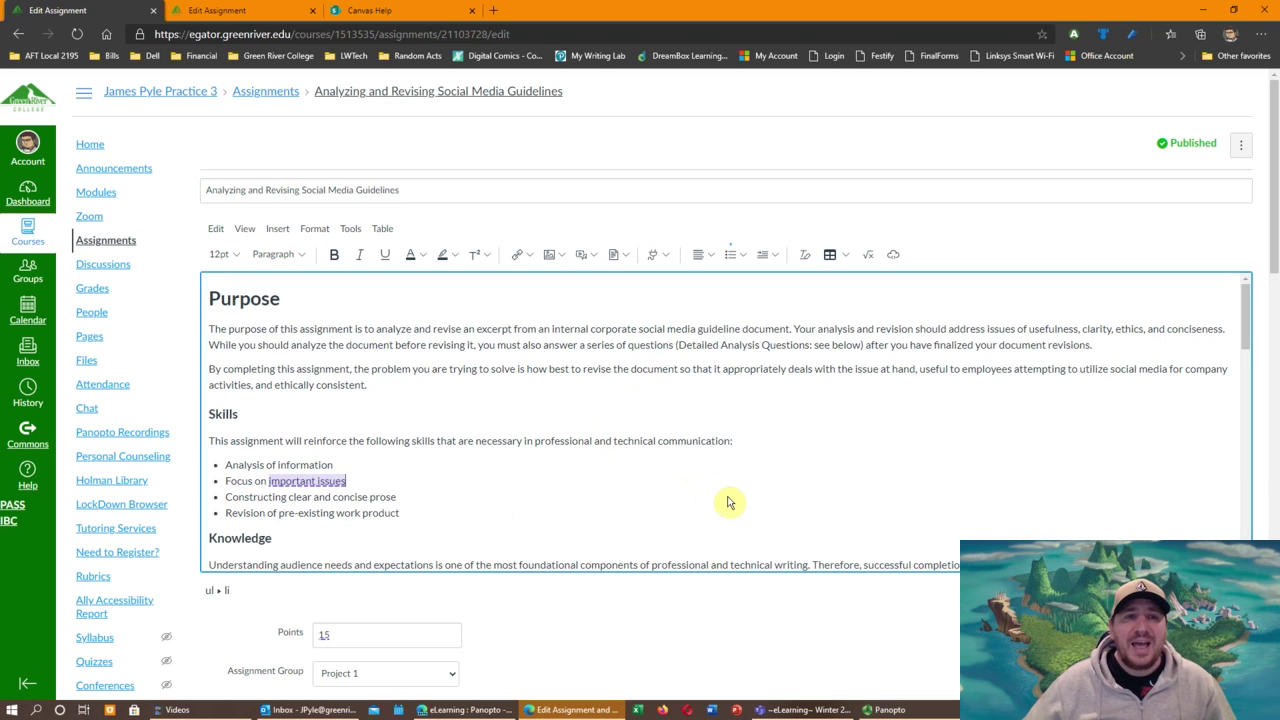
Step: Highlight "Copy" in the duplicate assignment's title, and inspect the block styles of the original assignment's Purpose, Skills and Task headings
click(240, 12)
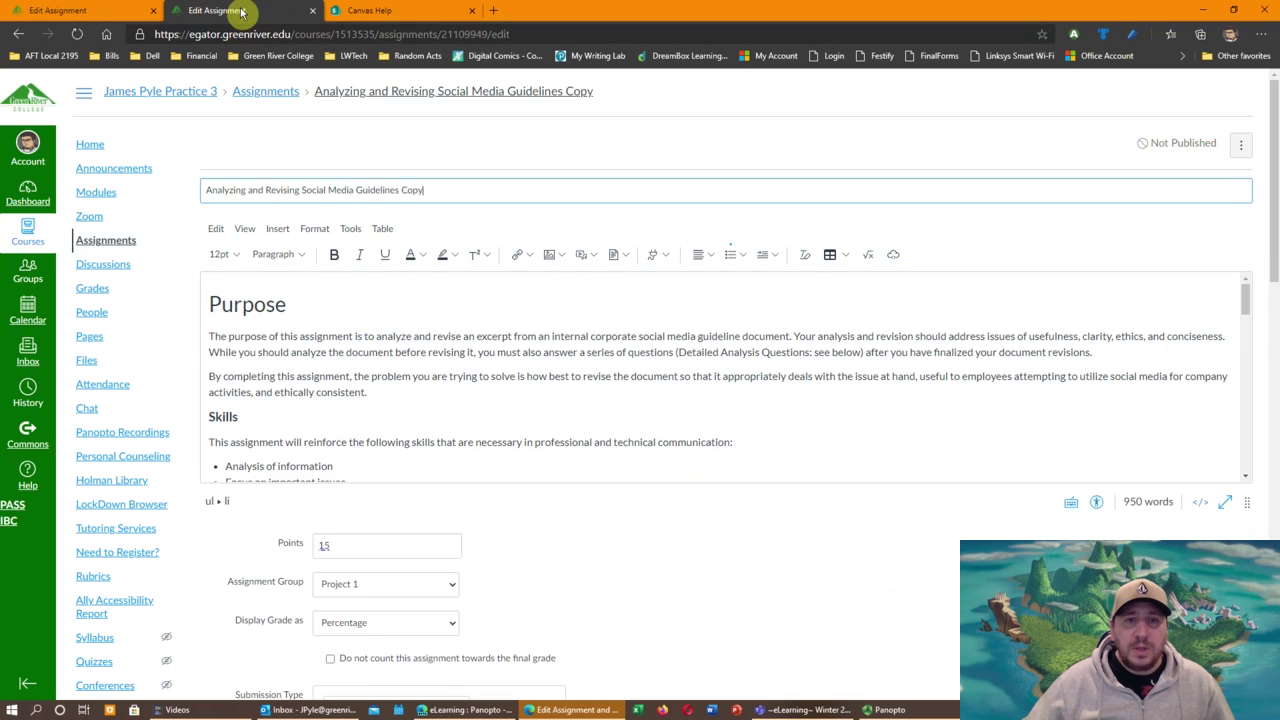
drag(428, 194, 403, 196)
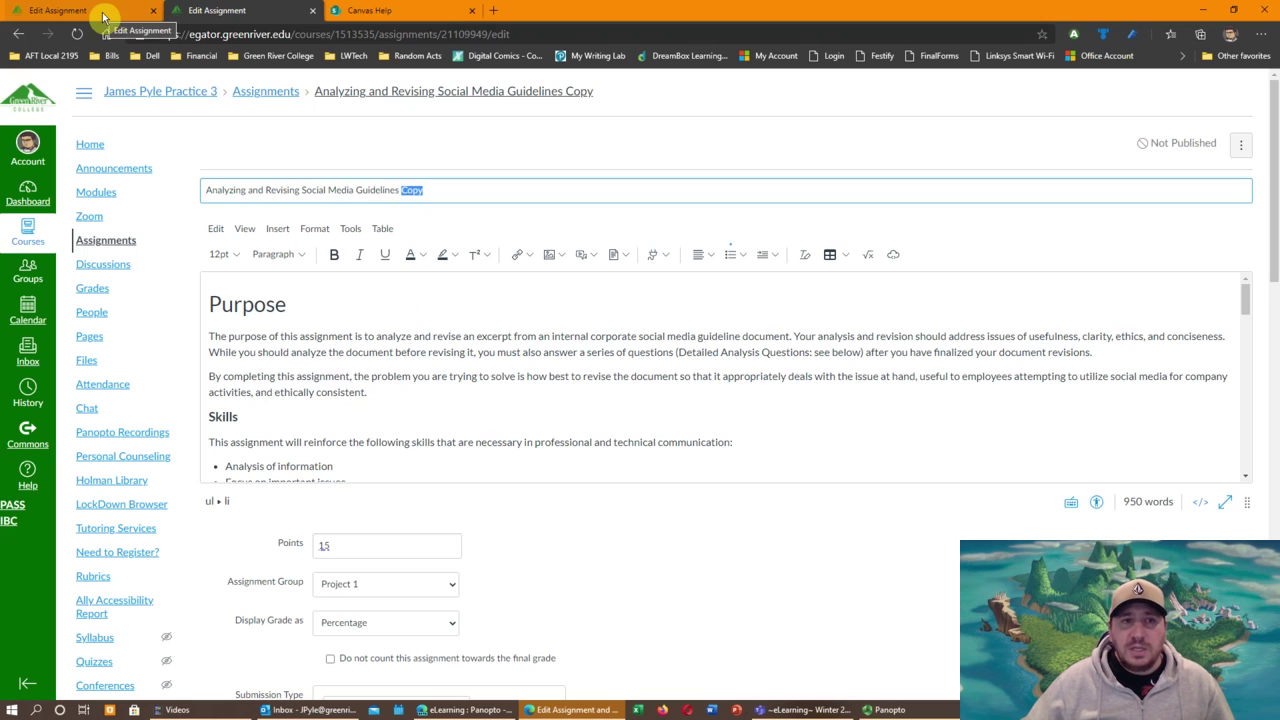
click(103, 17)
click(281, 302)
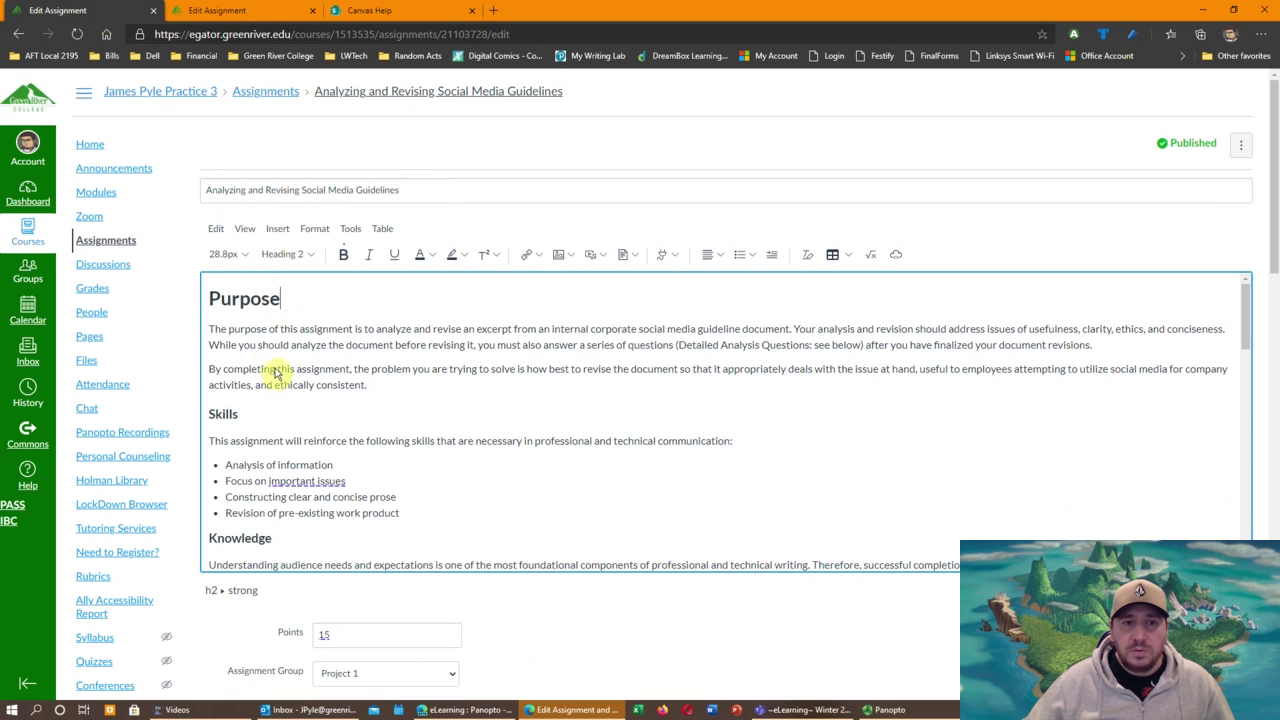
click(262, 416)
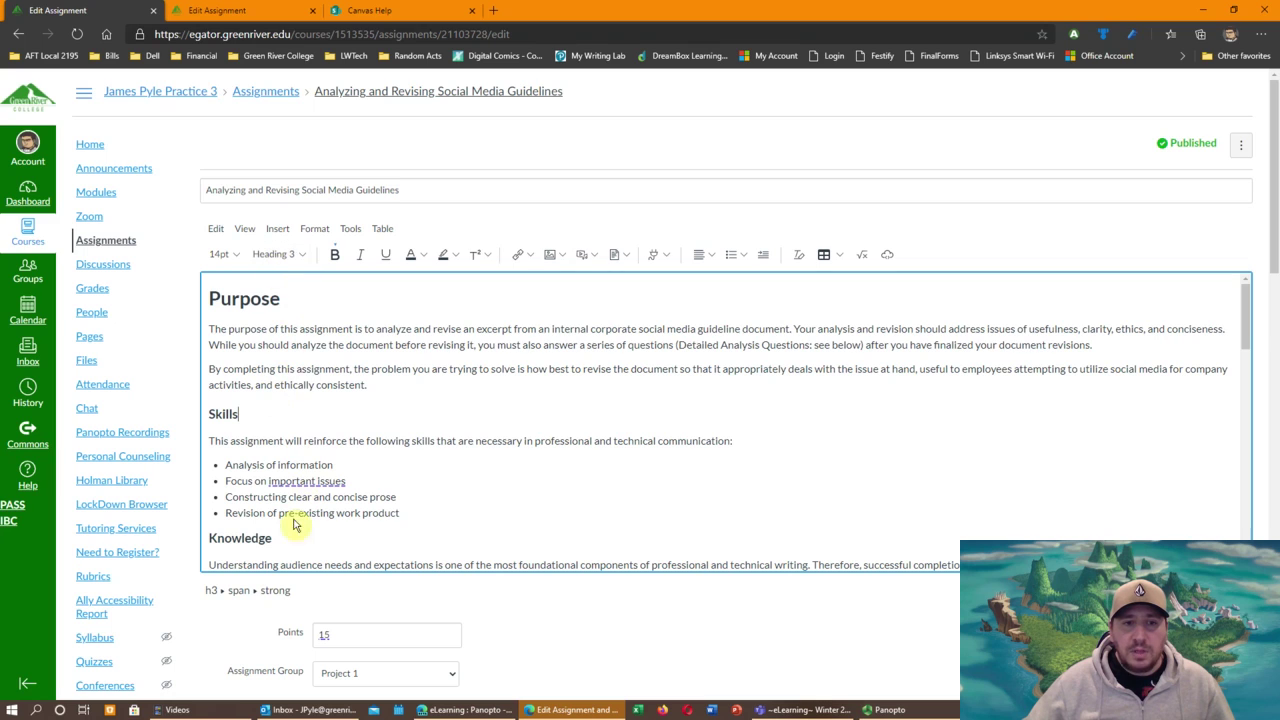
scroll(358, 432, down, 2)
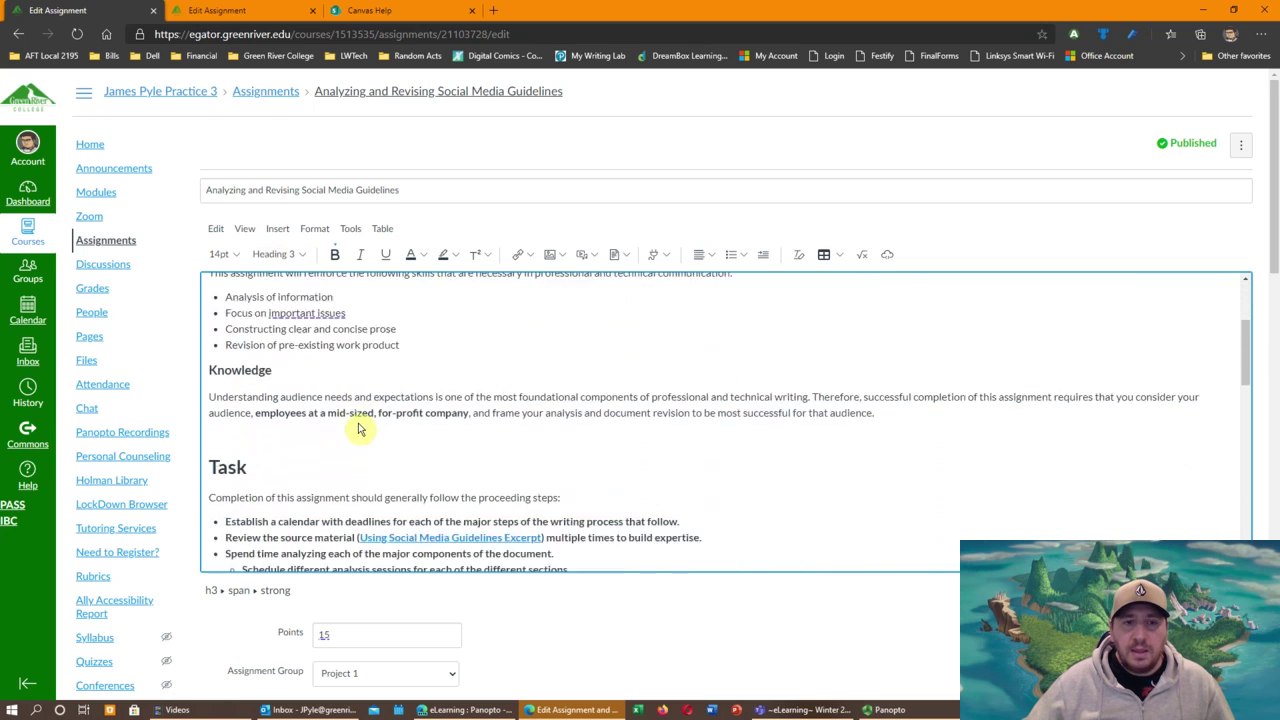
scroll(360, 428, down, 1)
click(294, 410)
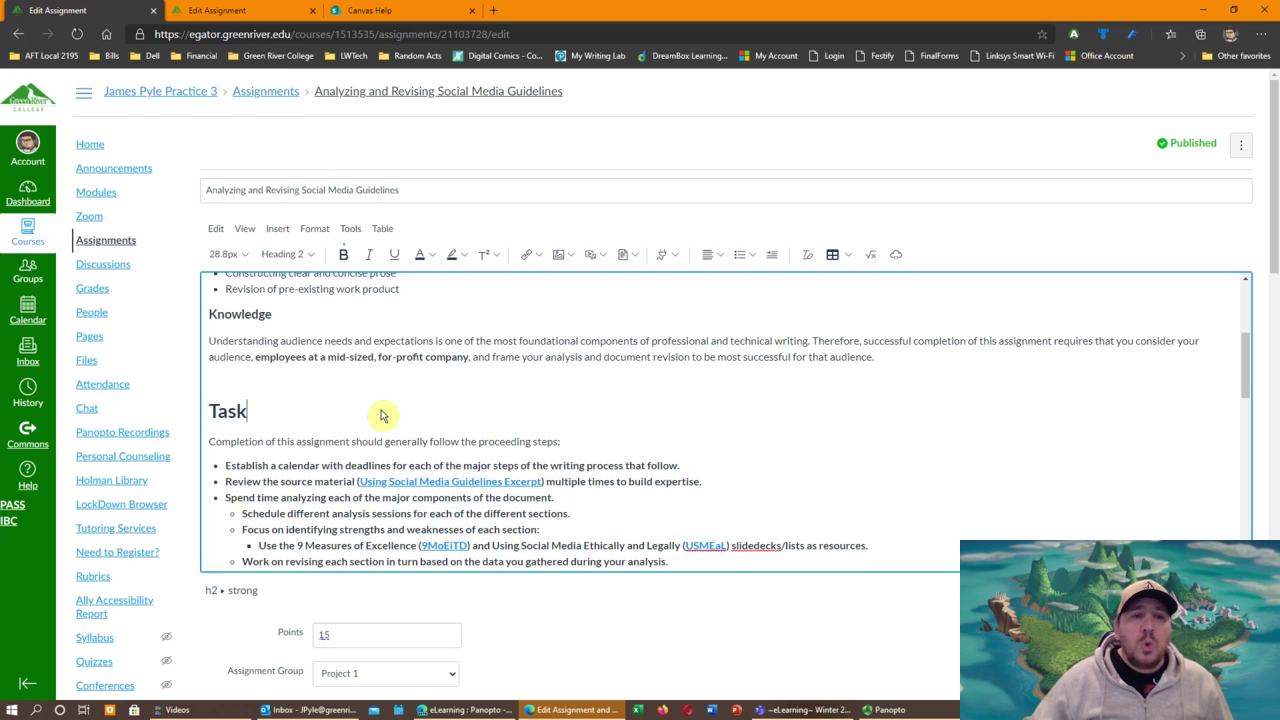
Step: In the assignment copy, inspect the block styles of the Purpose heading, the first paragraph and the Skills heading
click(266, 16)
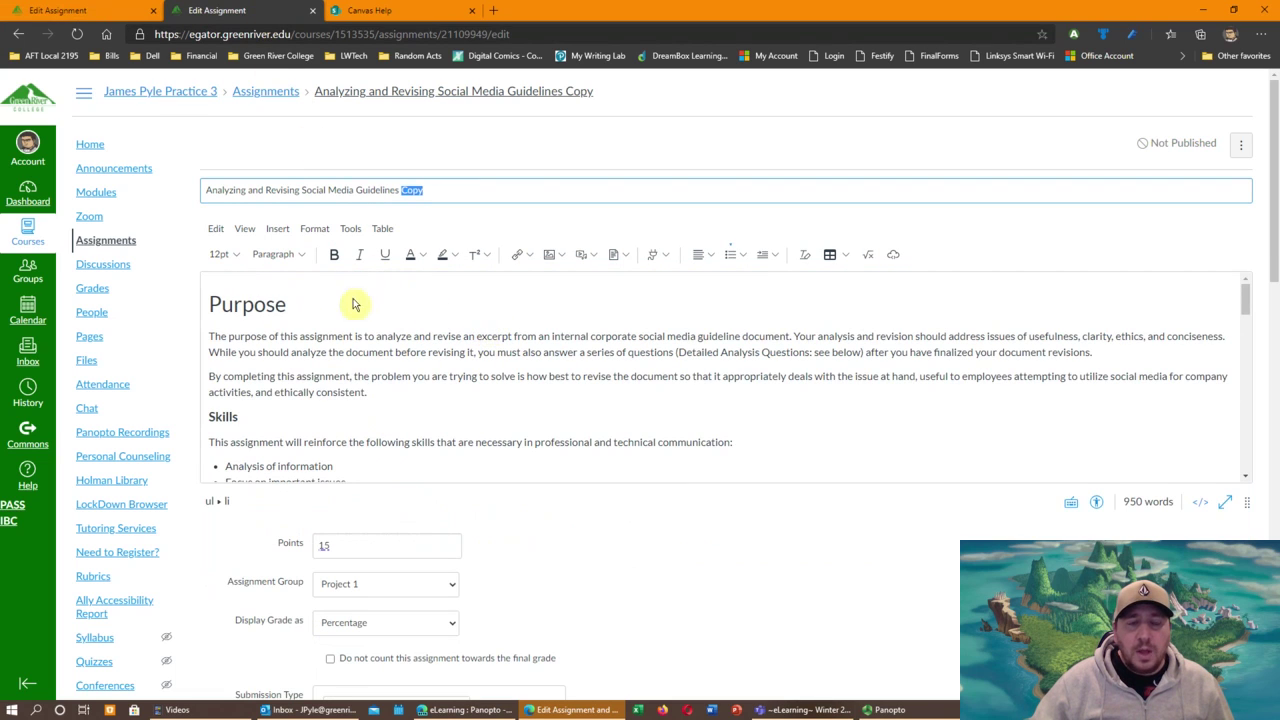
click(286, 310)
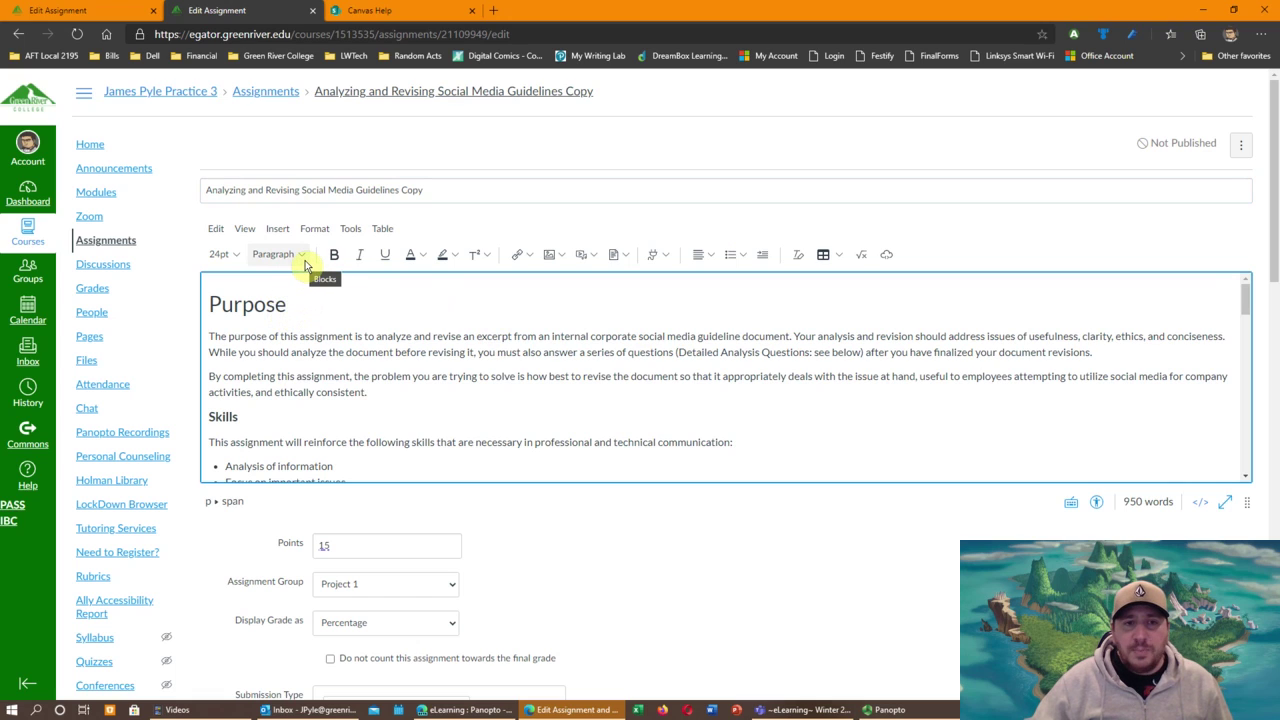
click(291, 337)
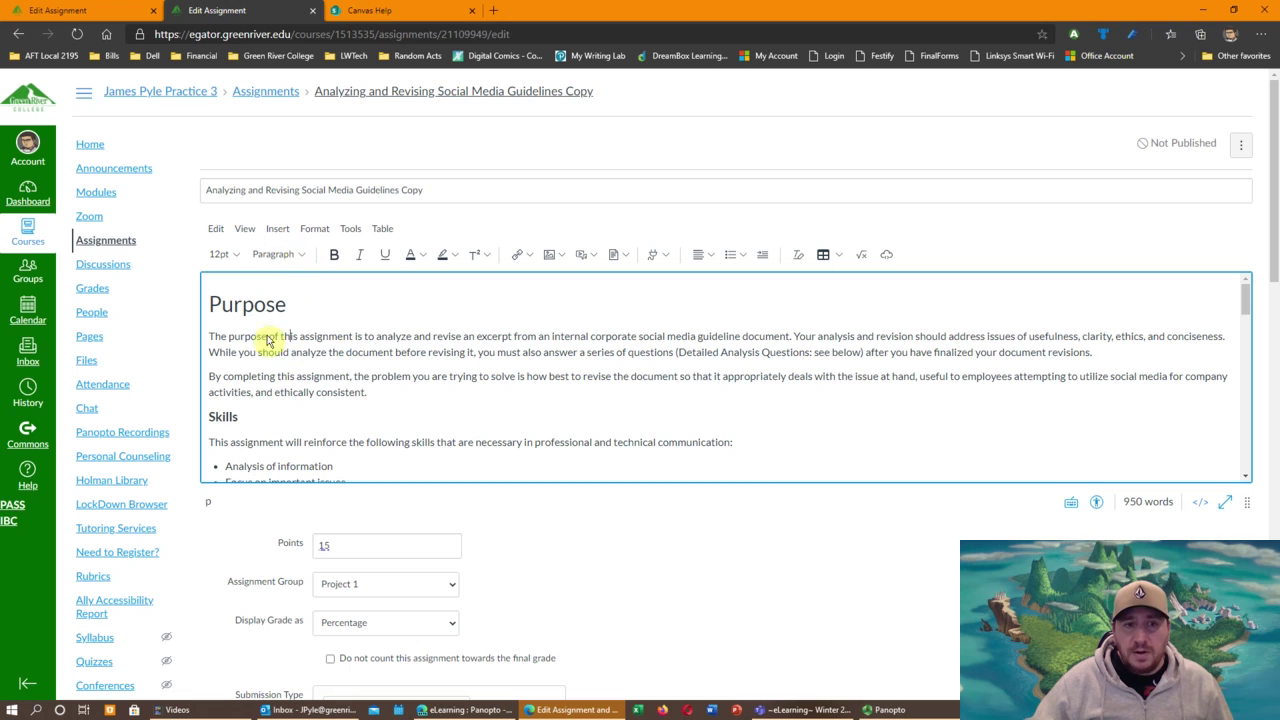
click(224, 418)
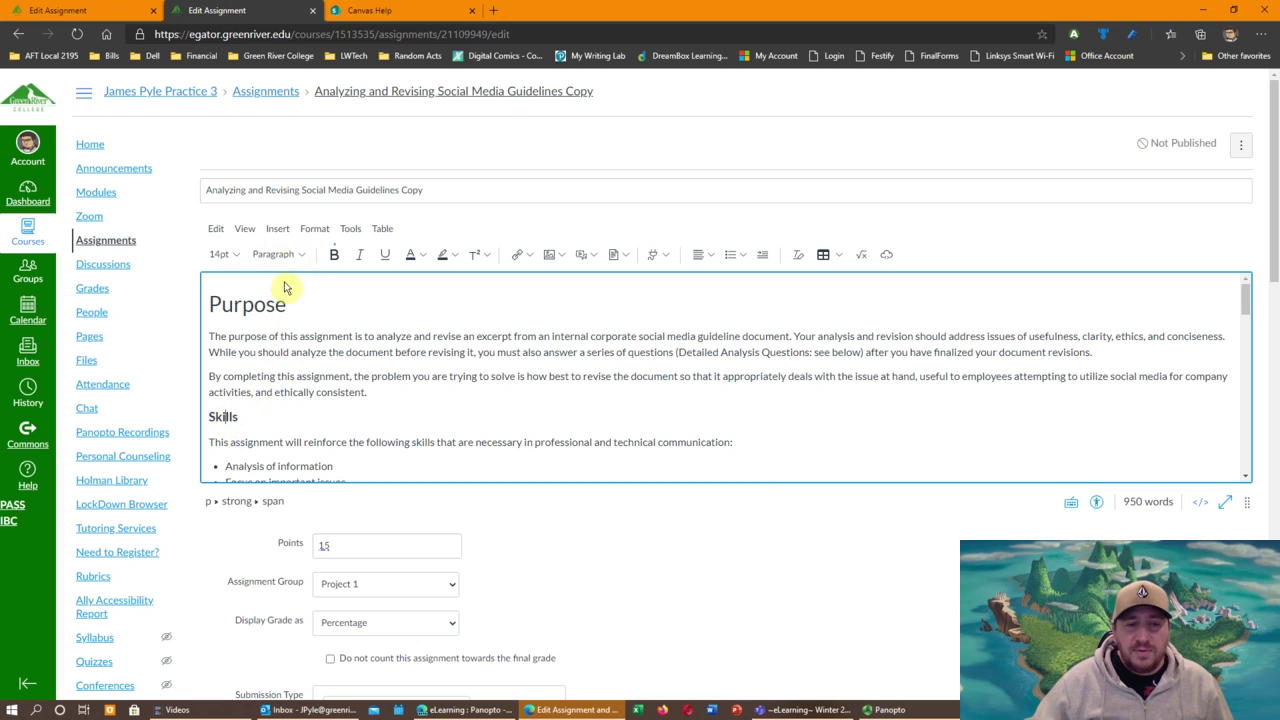
Step: Examine the formatting of the Task, Criteria for Success and Detailed Analysis Questions headings in the assignment copy
scroll(255, 395, down, 3)
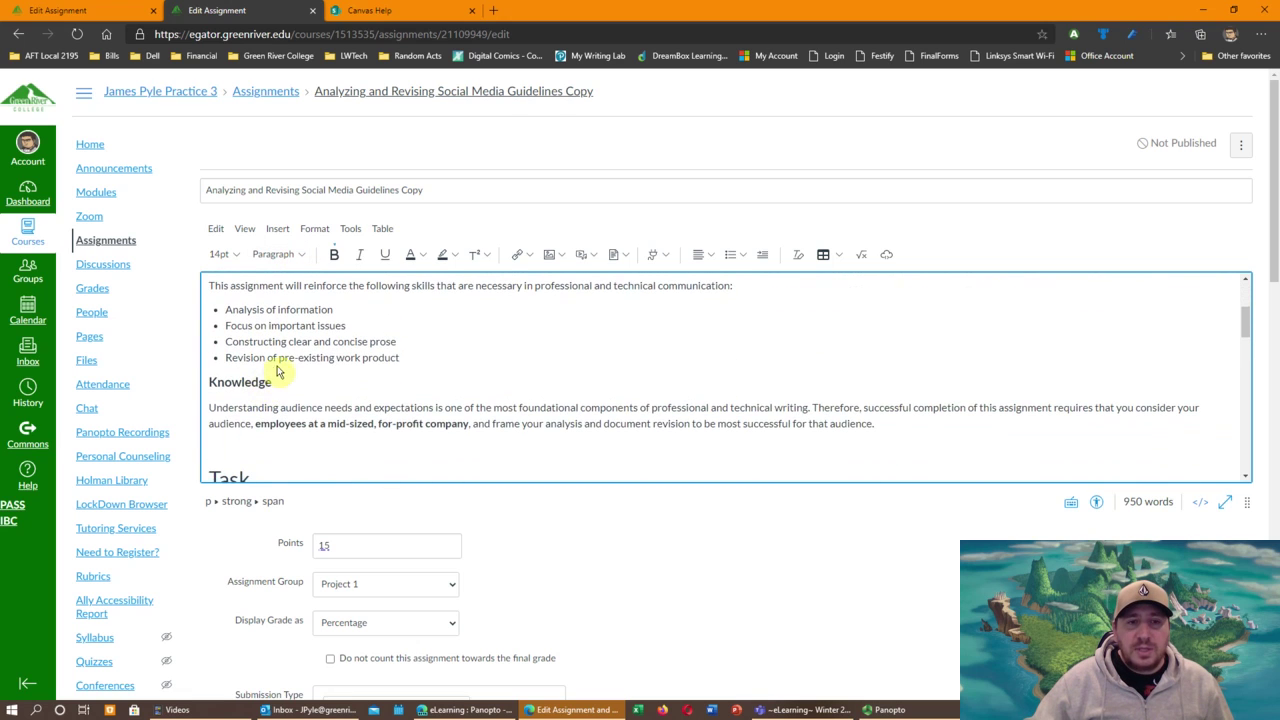
scroll(300, 340, down, 2)
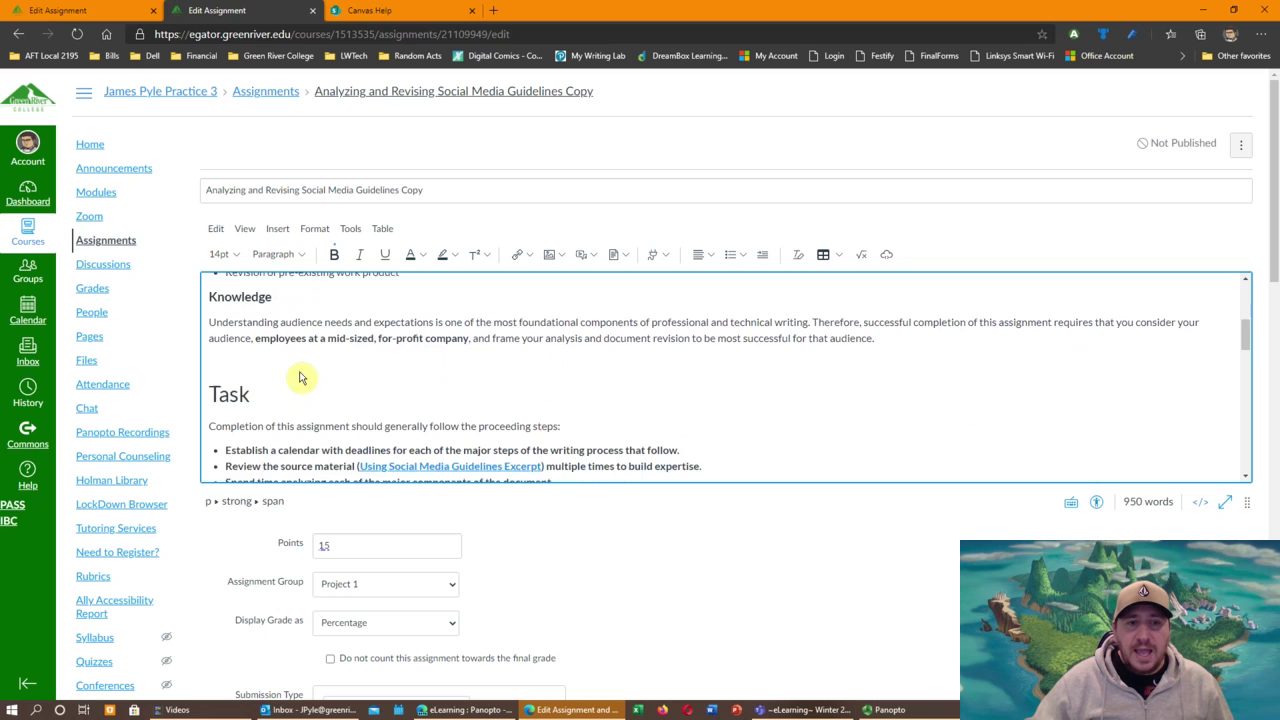
click(240, 385)
scroll(305, 395, down, 2)
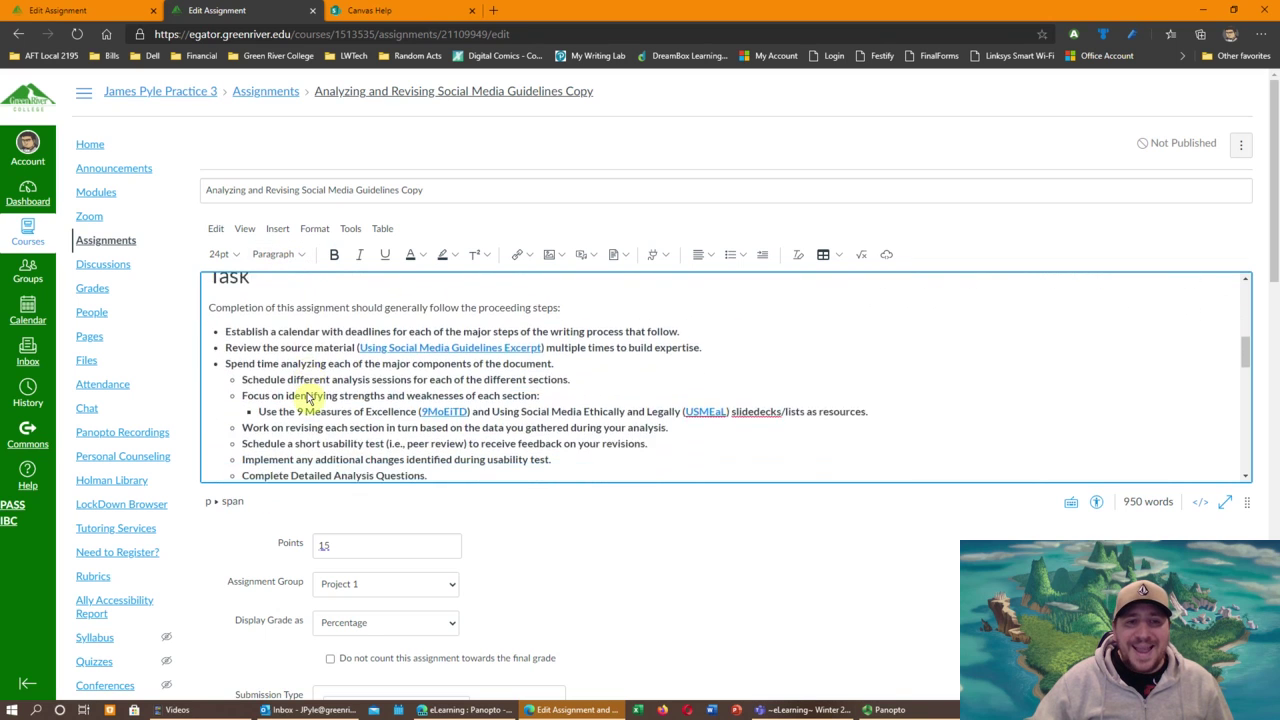
scroll(308, 398, down, 4)
click(308, 409)
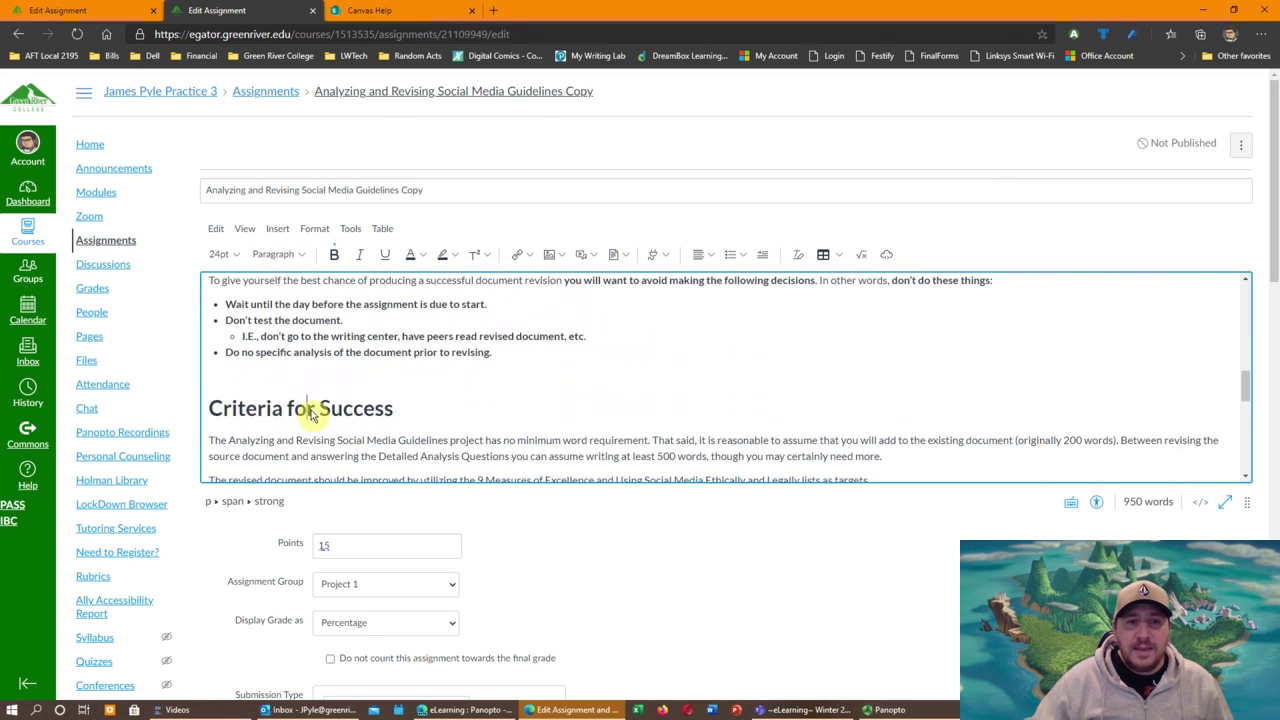
scroll(315, 405, down, 4)
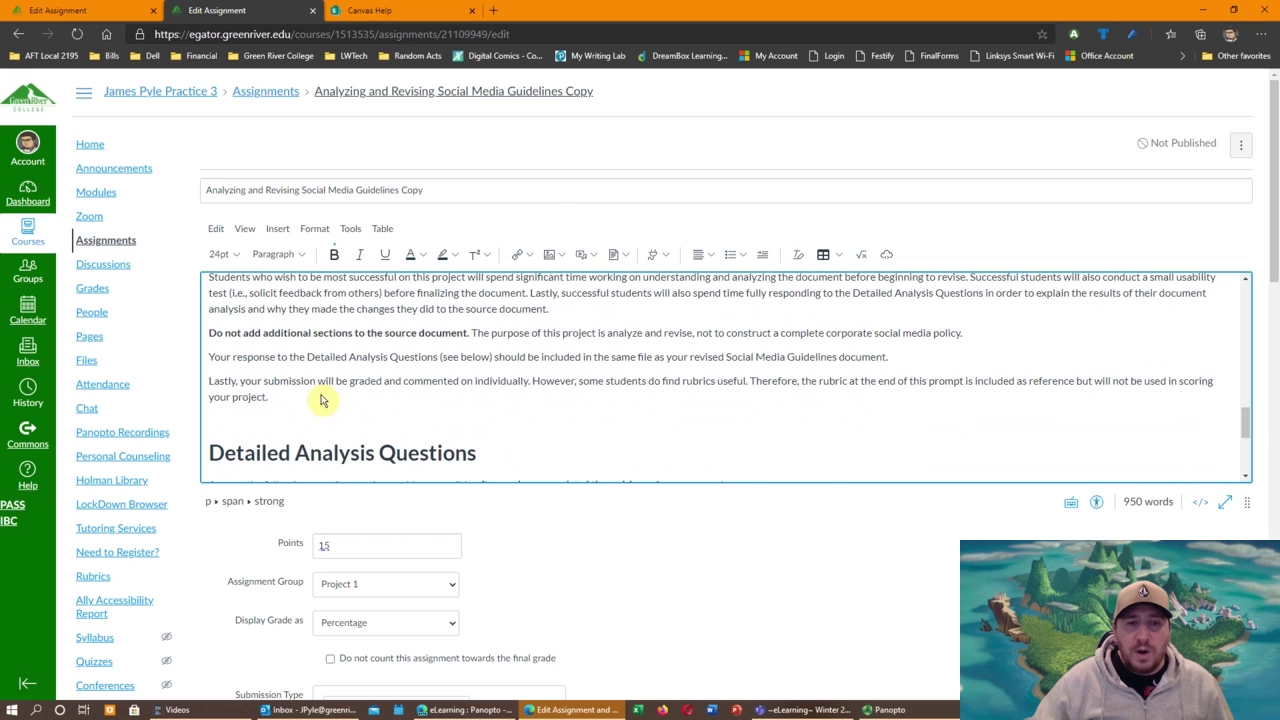
scroll(321, 415, down, 1)
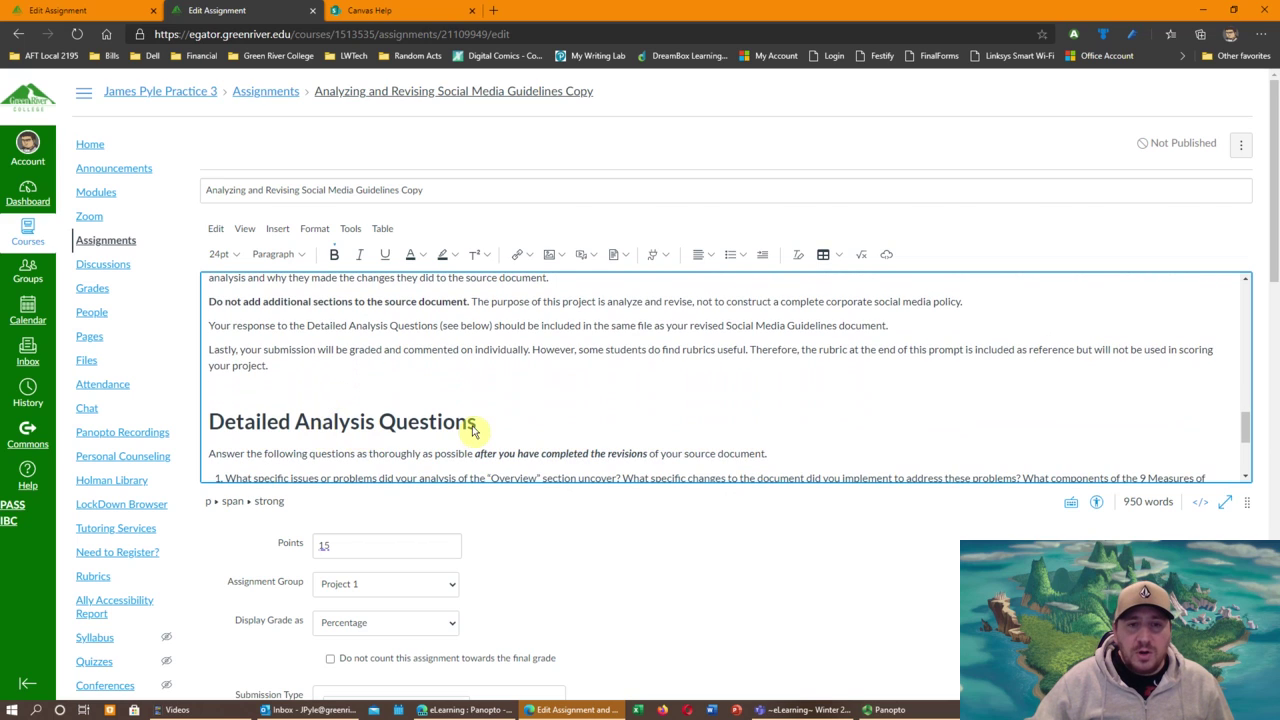
drag(476, 422, 208, 421)
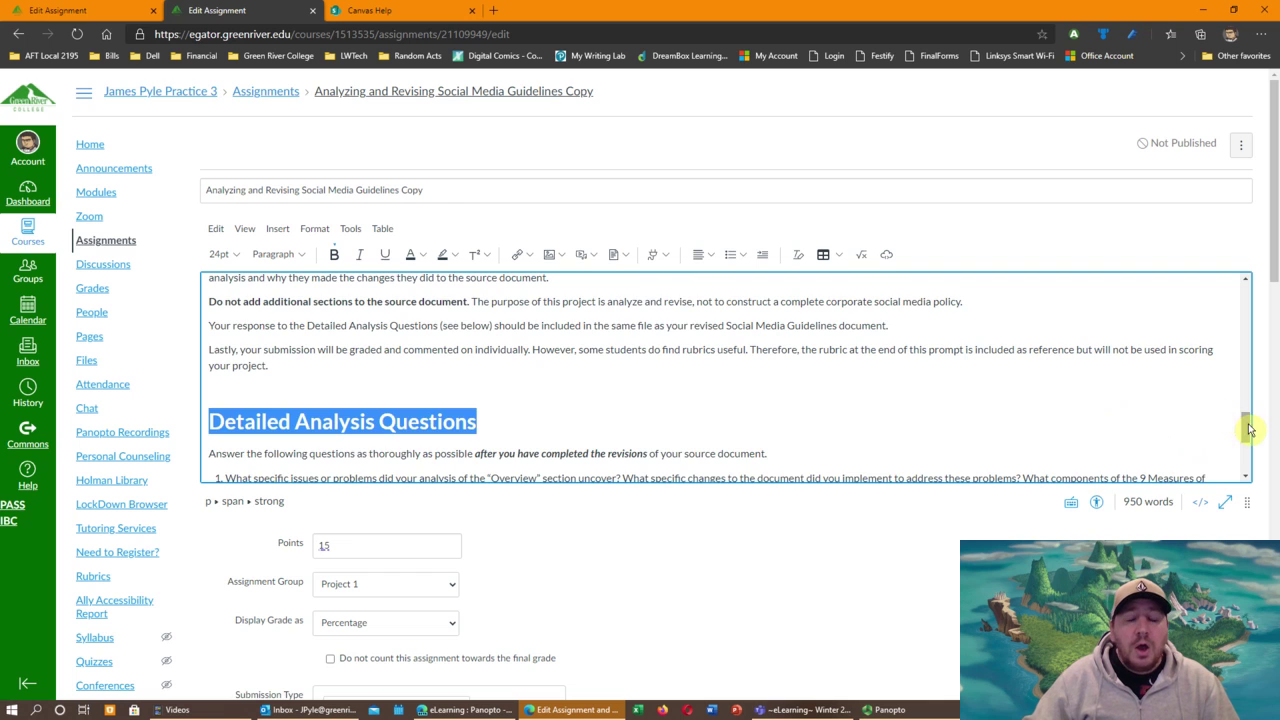
Step: Return to the Purpose heading in the assignment copy, run the Accessibility Checker and close its report
drag(1246, 430, 1240, 250)
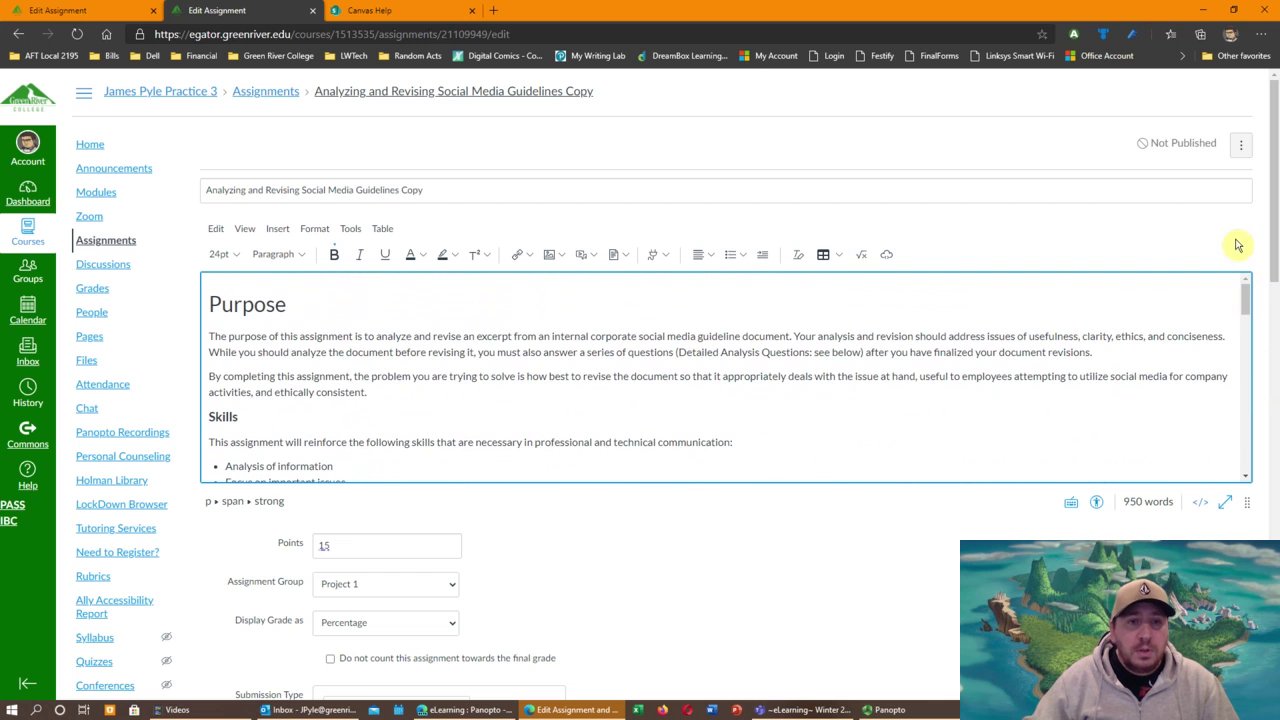
click(302, 313)
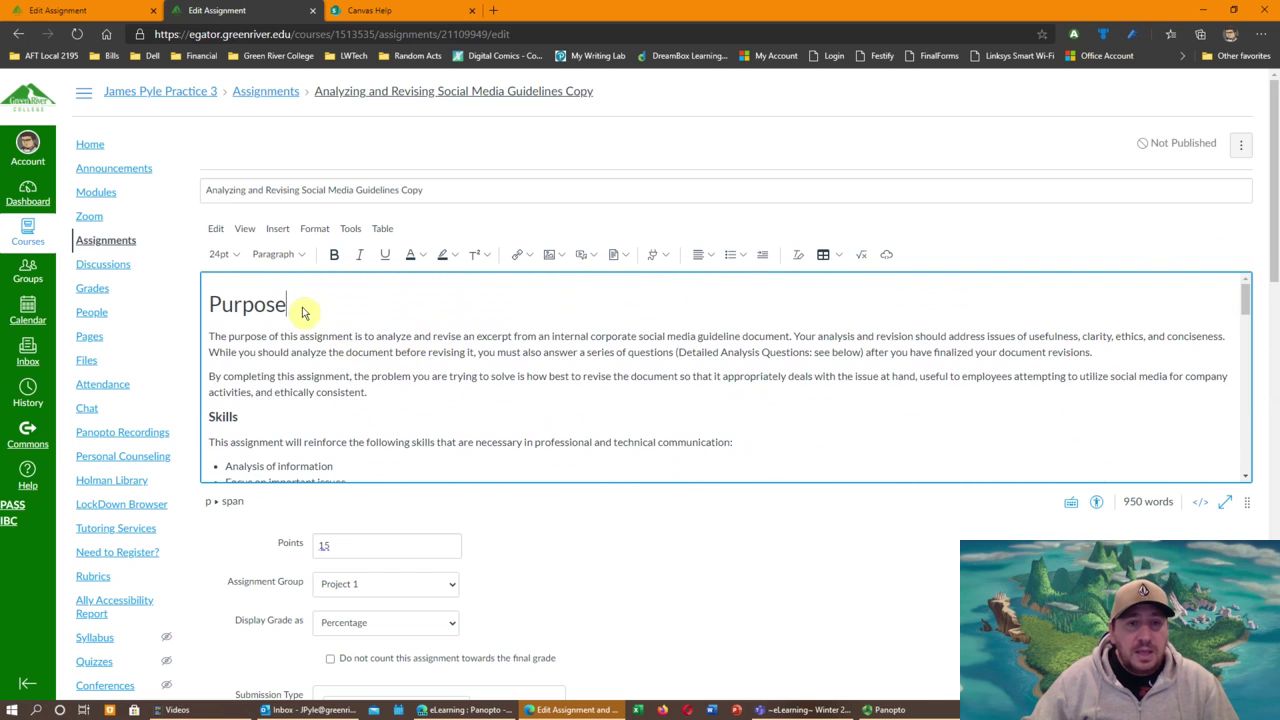
click(1096, 503)
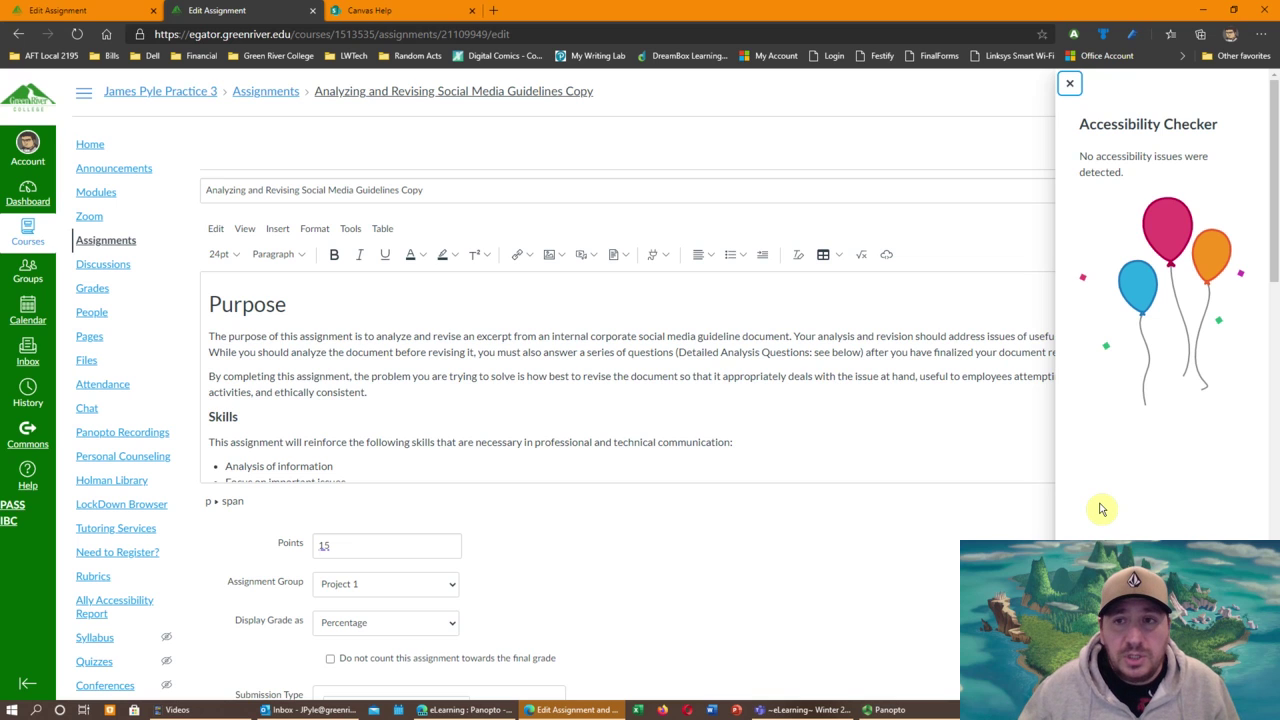
click(1069, 84)
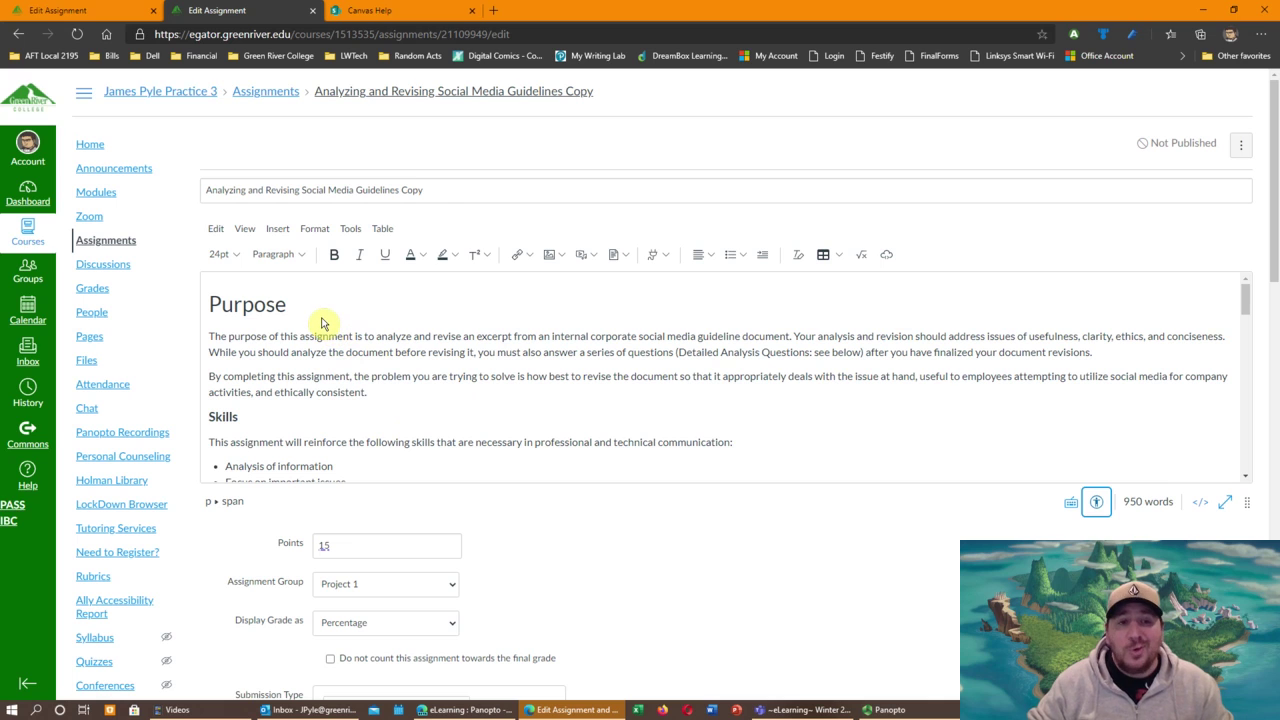
Step: Find the portrait image in the assignment copy and run the Accessibility Checker on the content again
scroll(324, 545, down, 2)
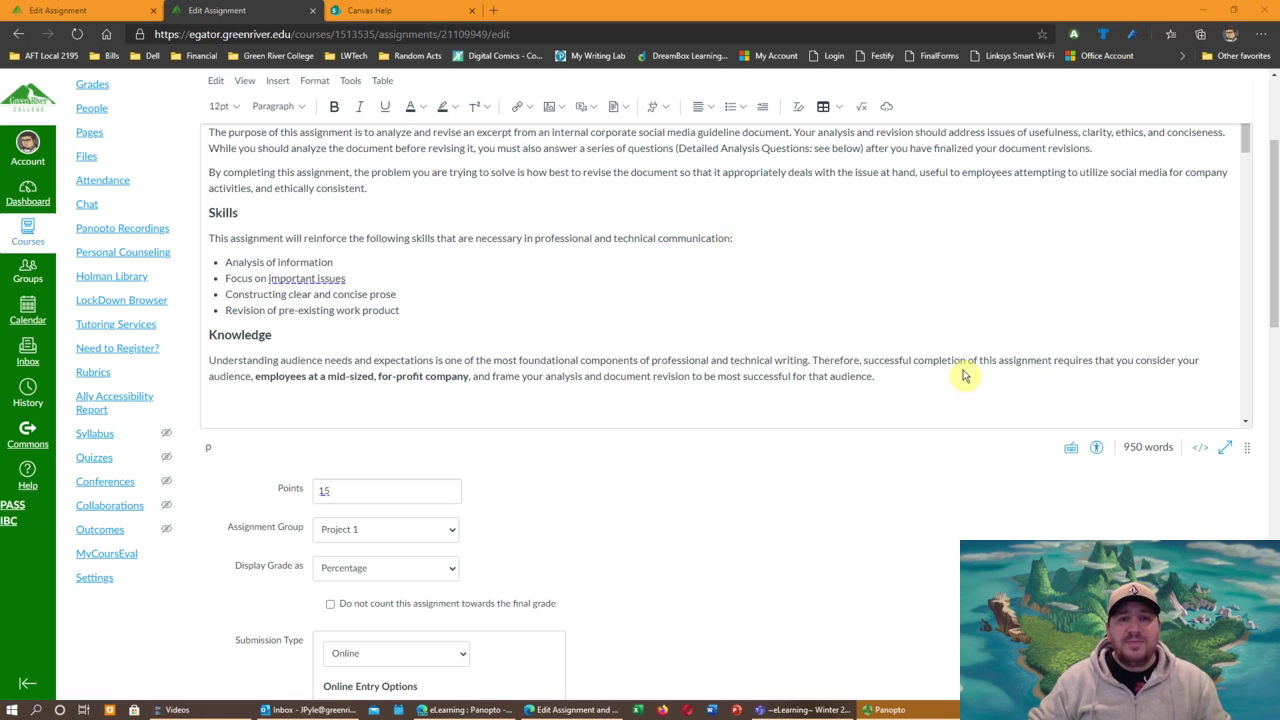
scroll(895, 284, up, 1)
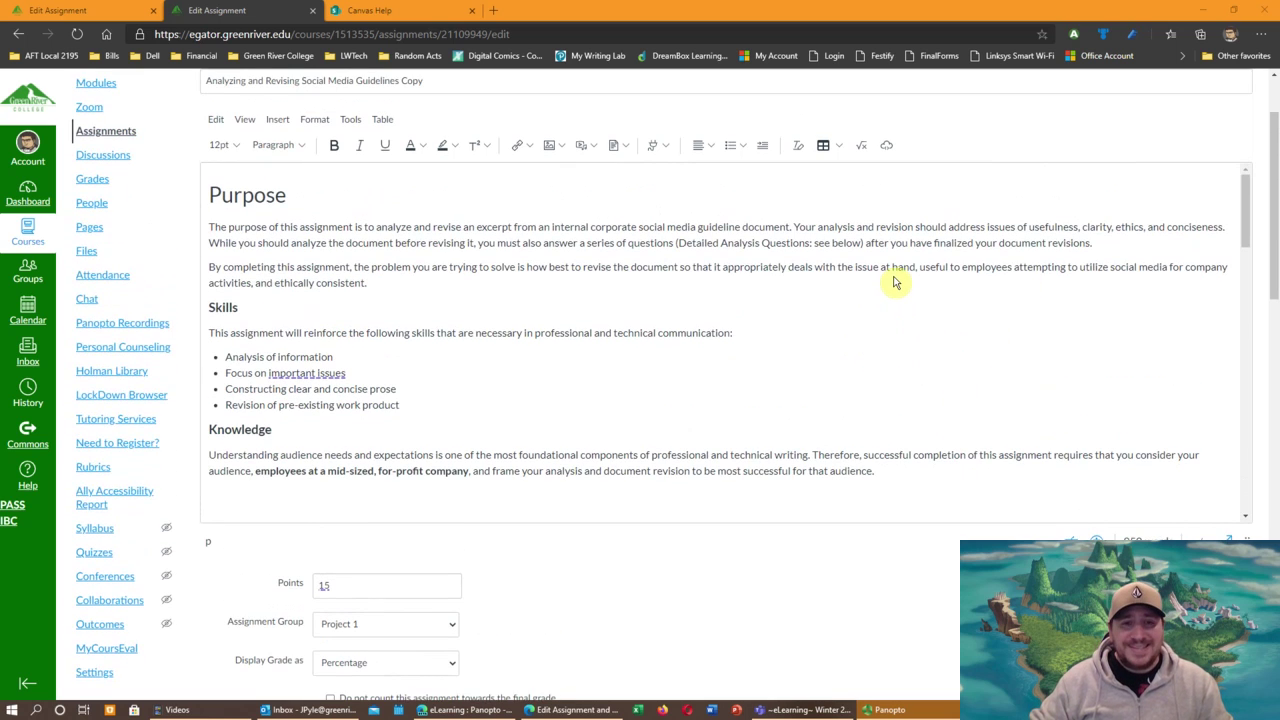
scroll(723, 286, down, 4)
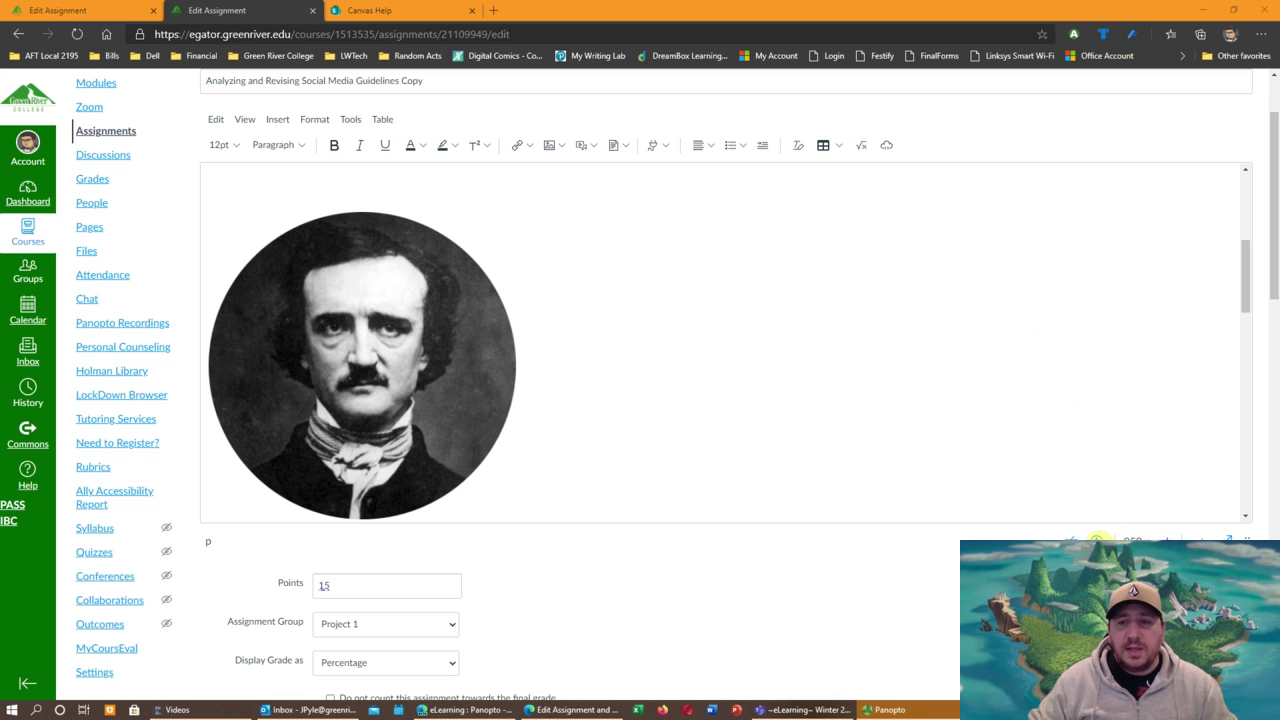
click(1095, 539)
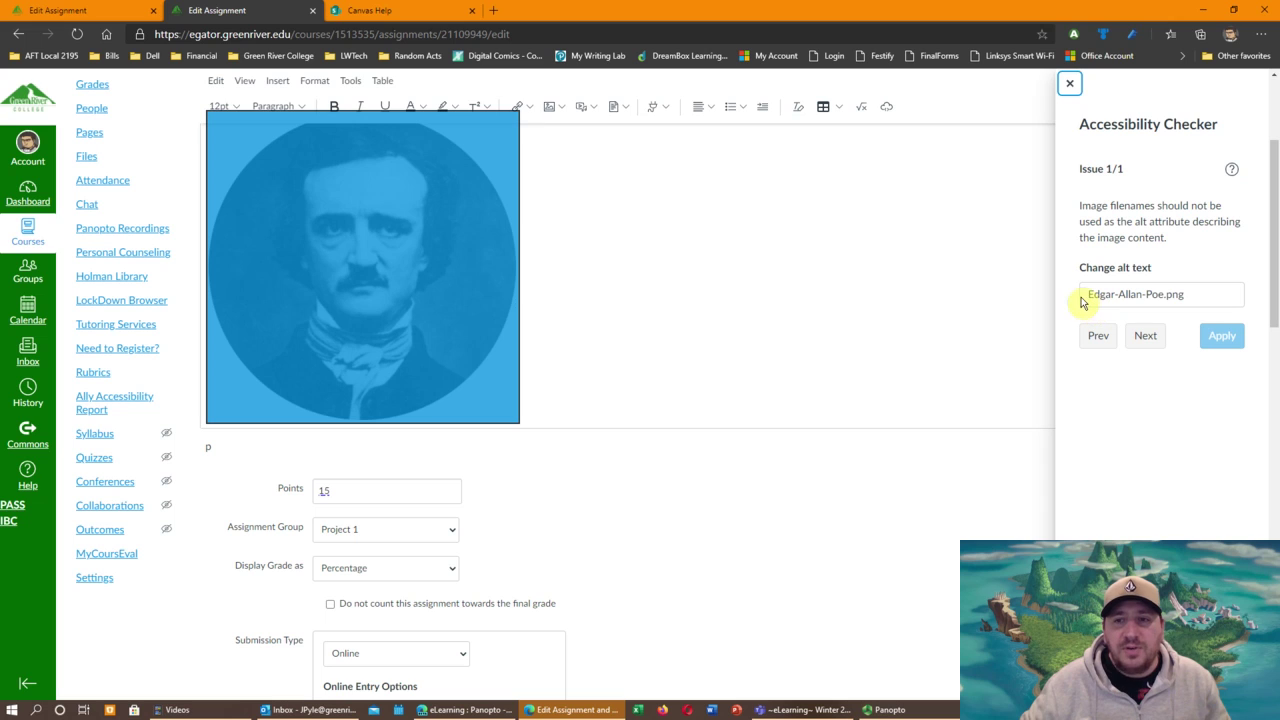
Step: Replace the portrait's flagged alt text with "Portrait of Edgar Allan Poe", apply the fix and close the Accessibility Checker
drag(1082, 303, 988, 294)
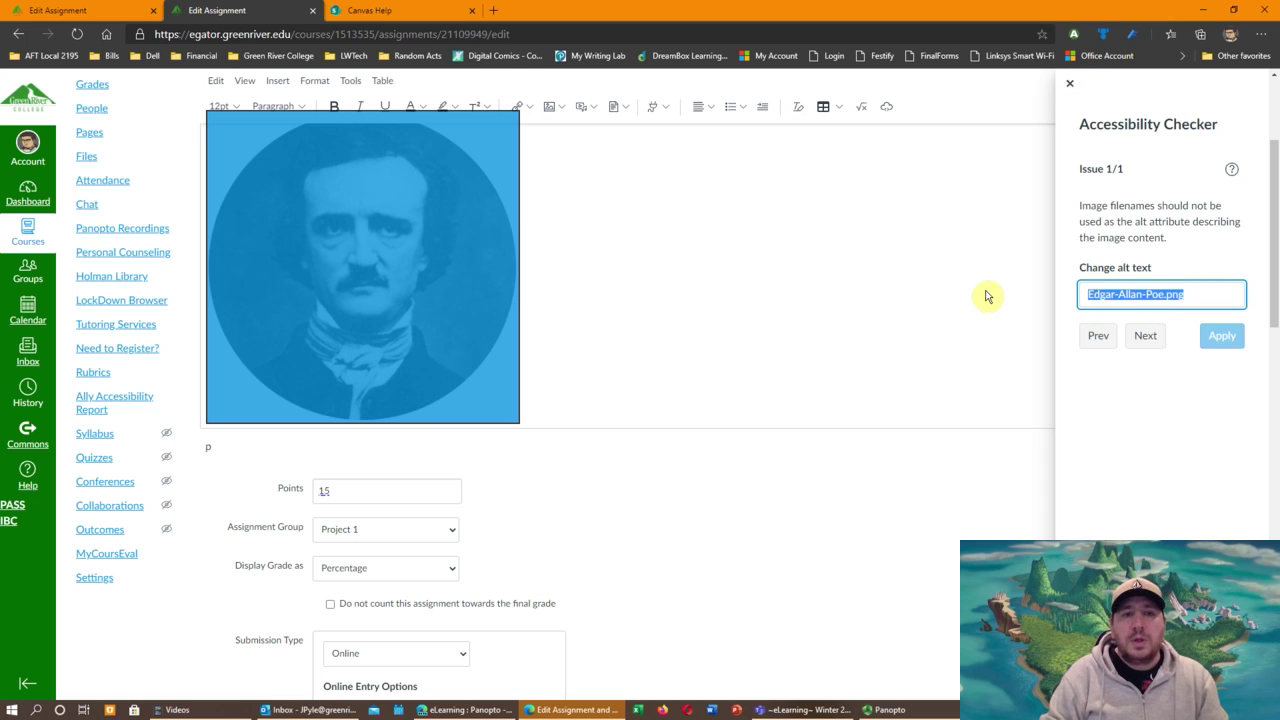
text(Portrai)
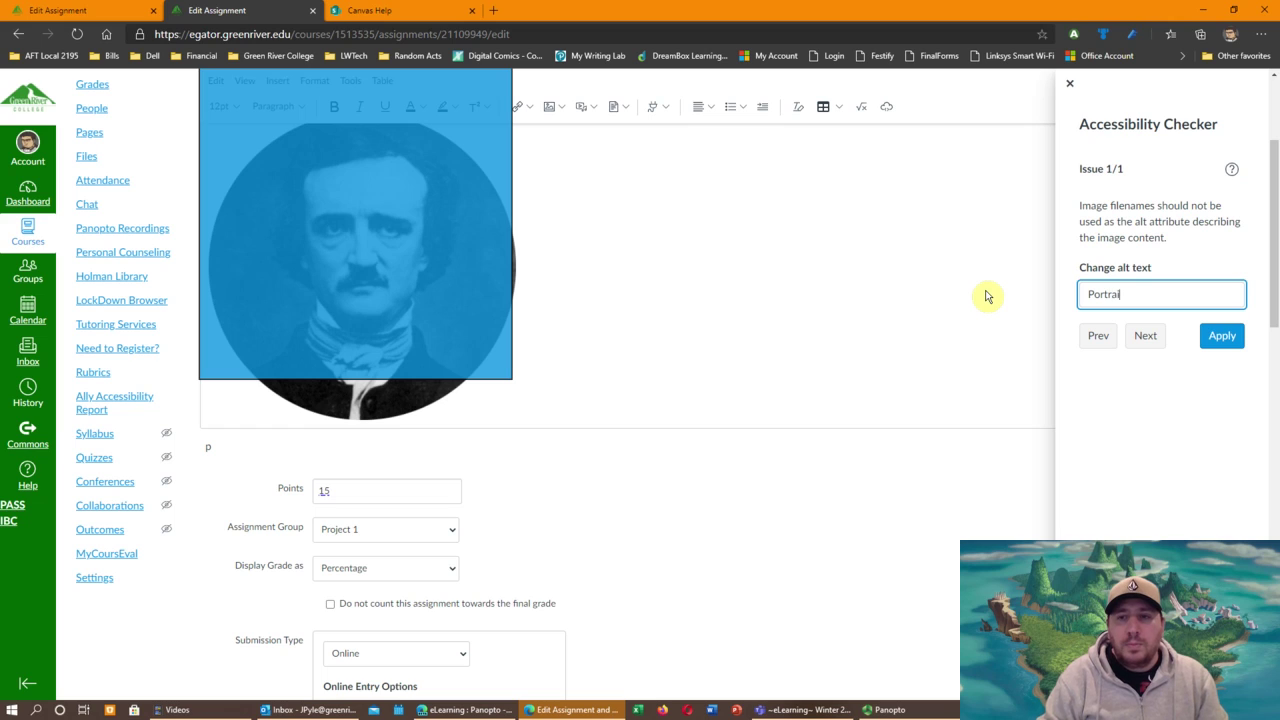
text(t of Edgar A)
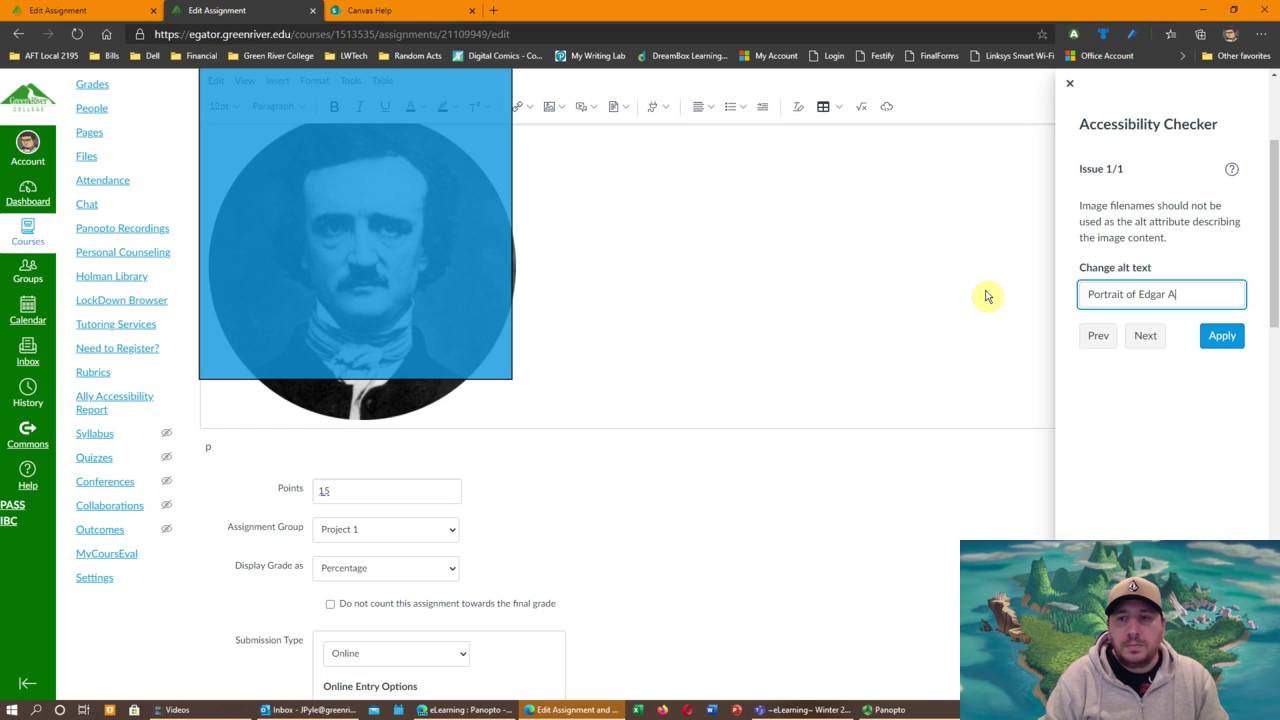
text(olllan Poe)
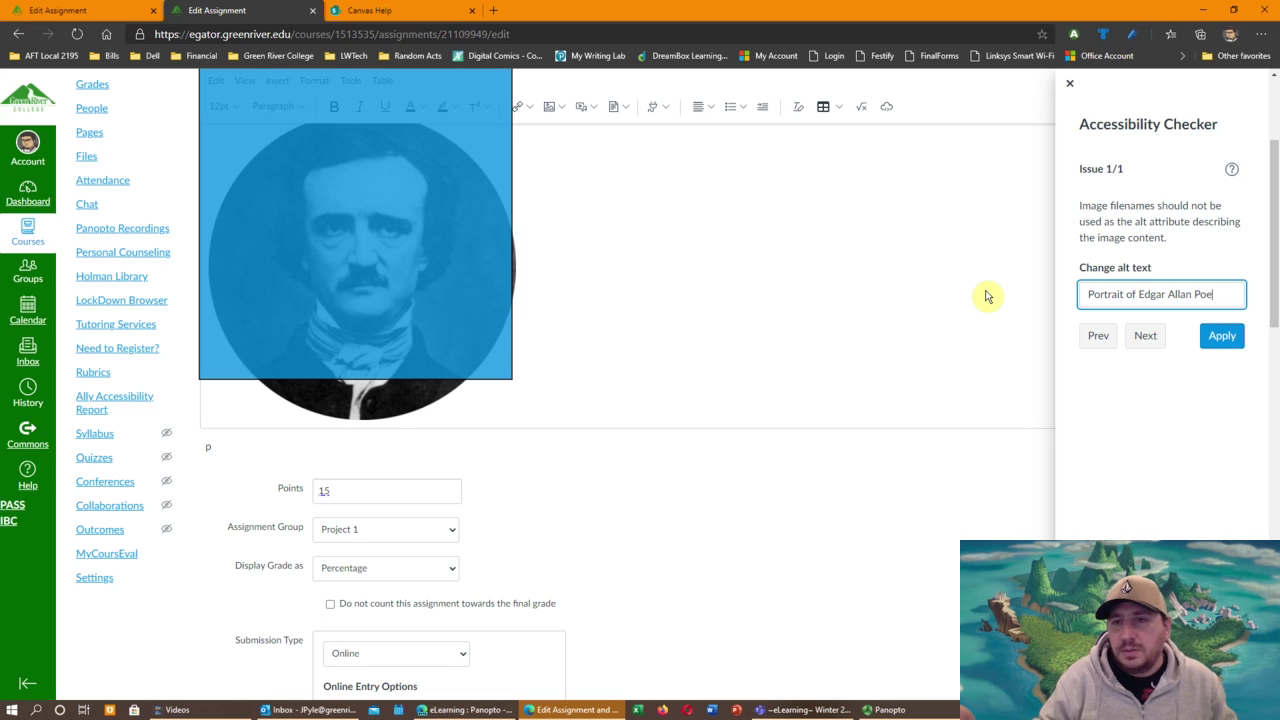
click(1230, 336)
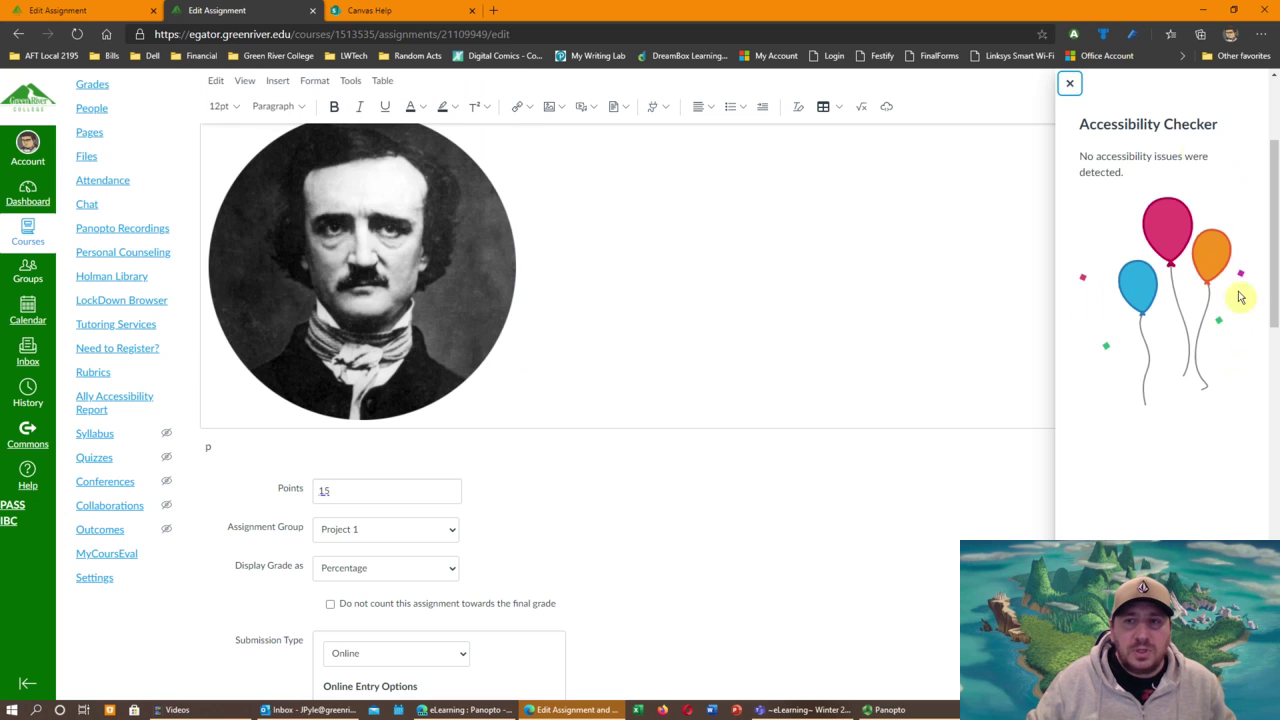
click(1069, 84)
scroll(979, 256, up, 1)
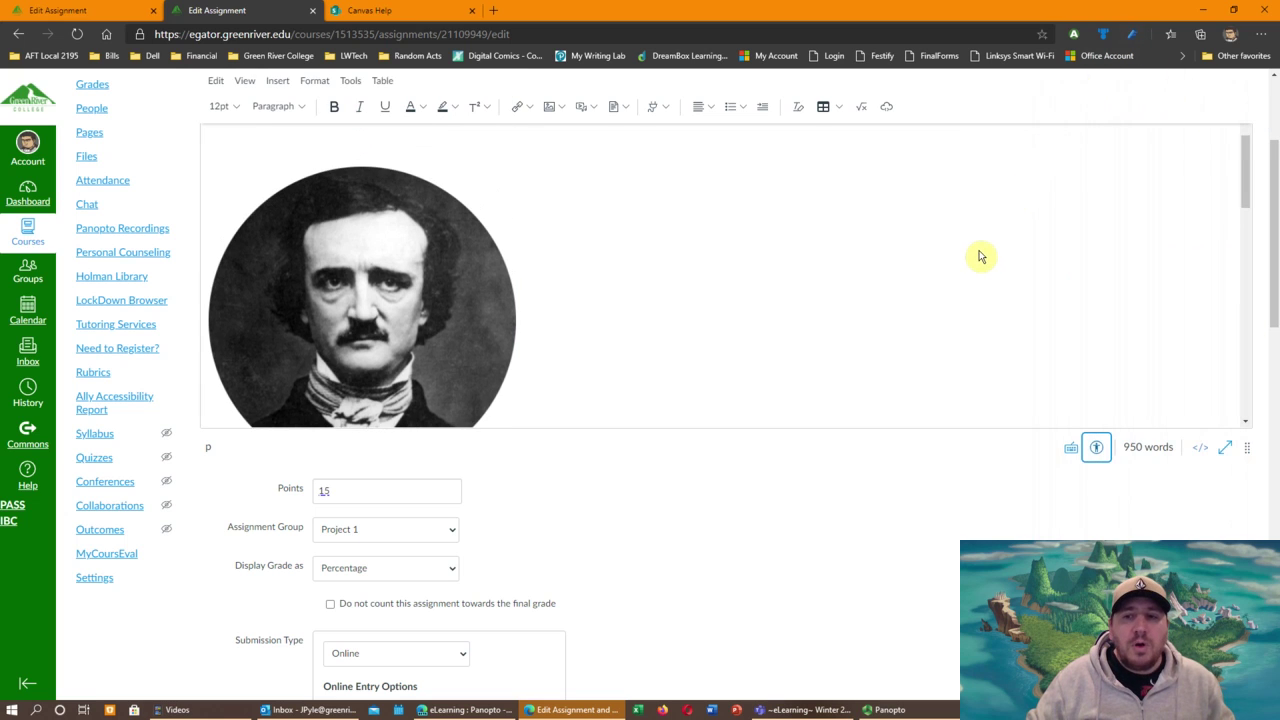
Step: Change the Task heading below the portrait in the assignment copy from paragraph text to the Heading 2 style
scroll(992, 262, down, 1)
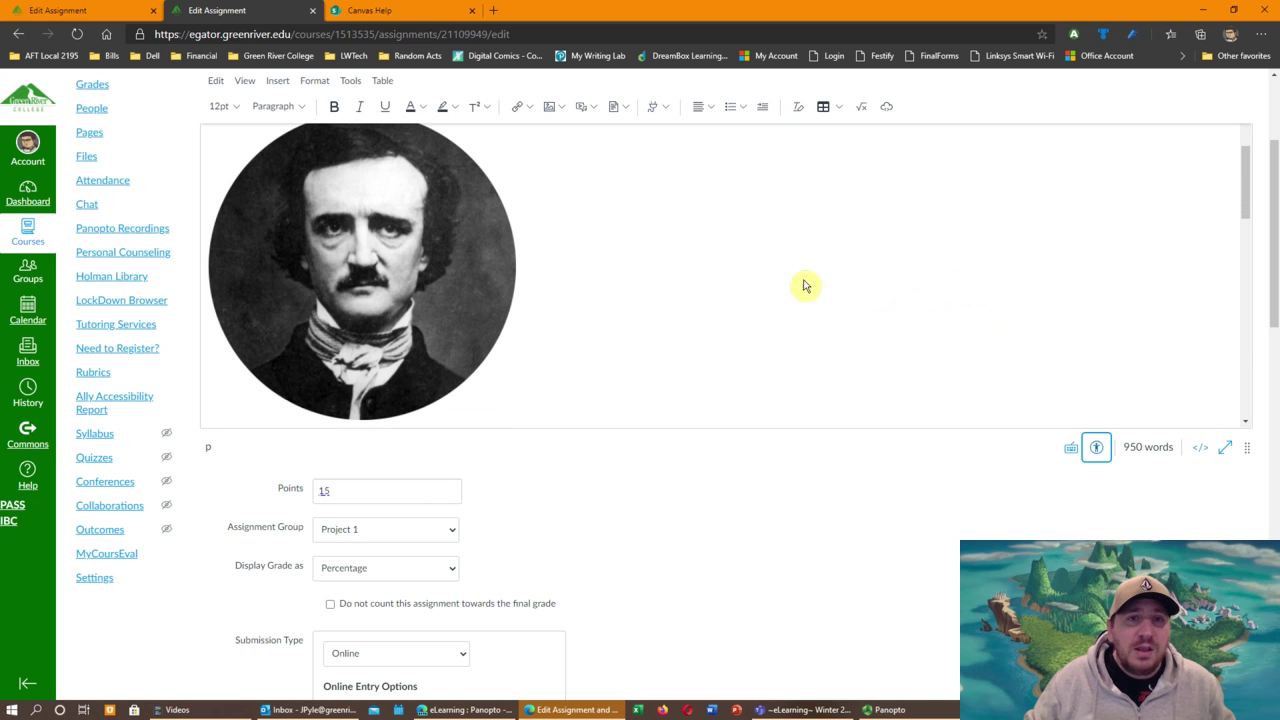
scroll(884, 492, up, 2)
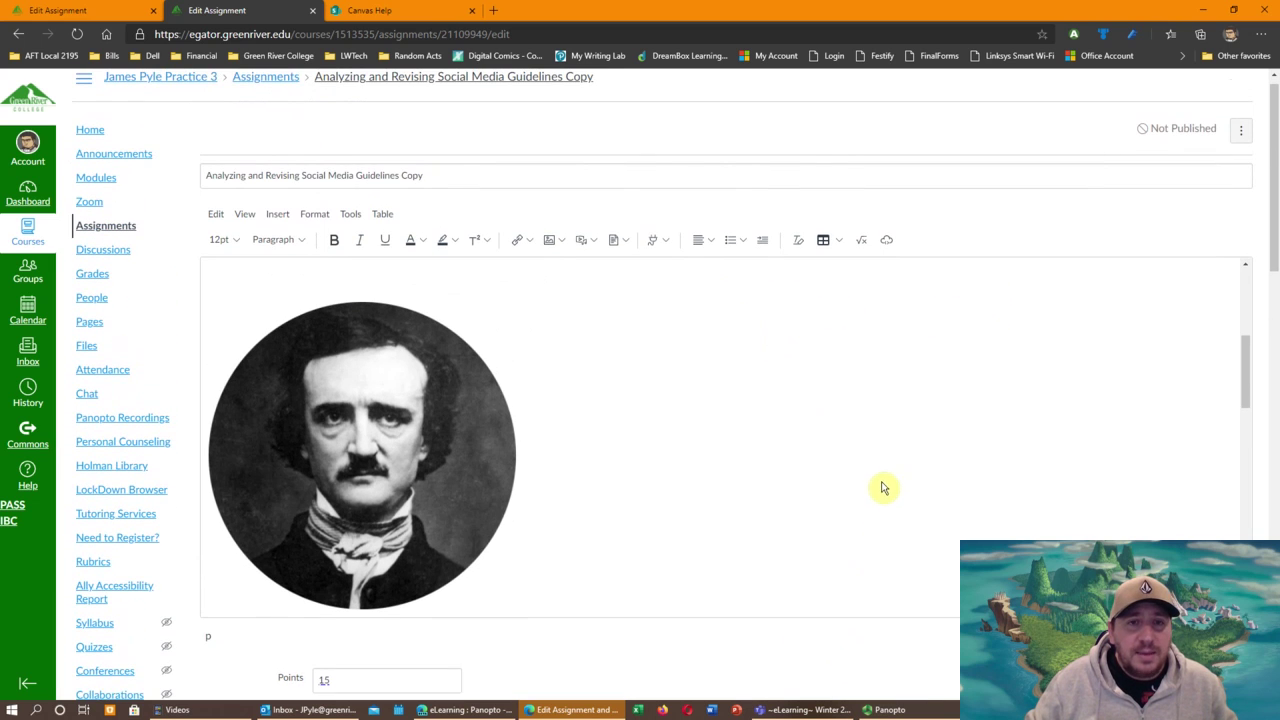
scroll(689, 404, down, 3)
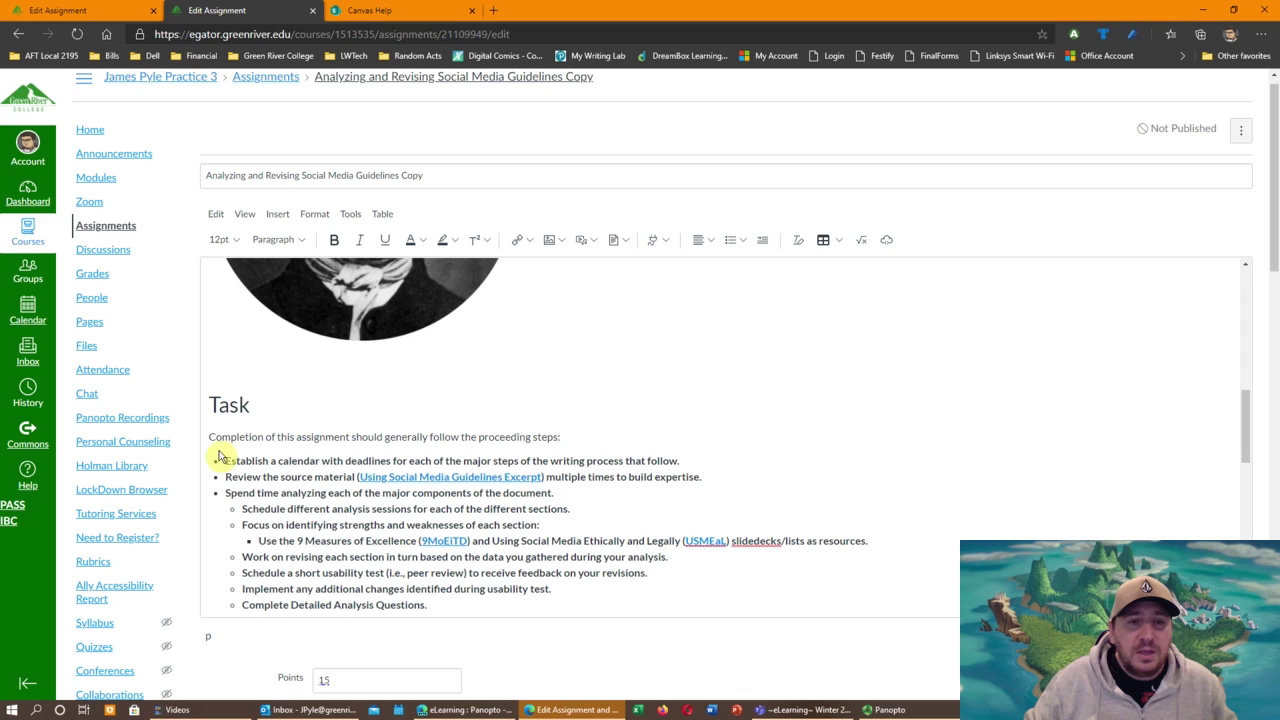
click(252, 403)
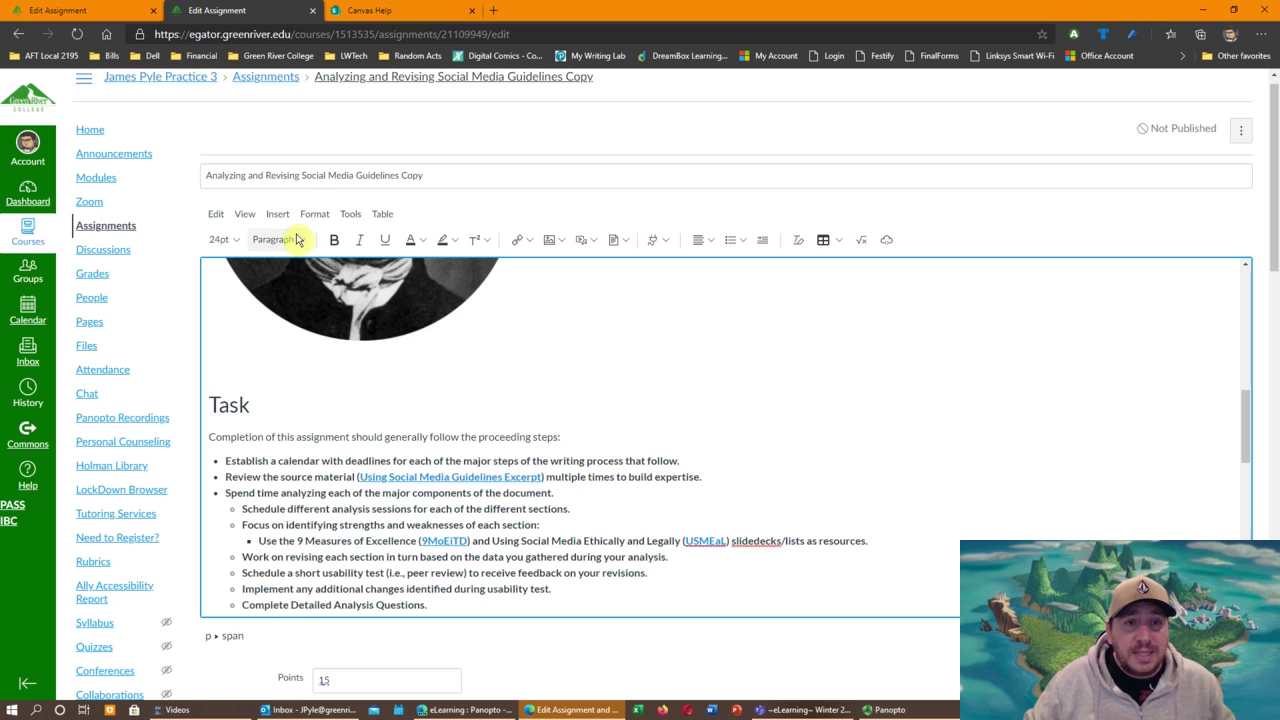
drag(251, 404, 194, 403)
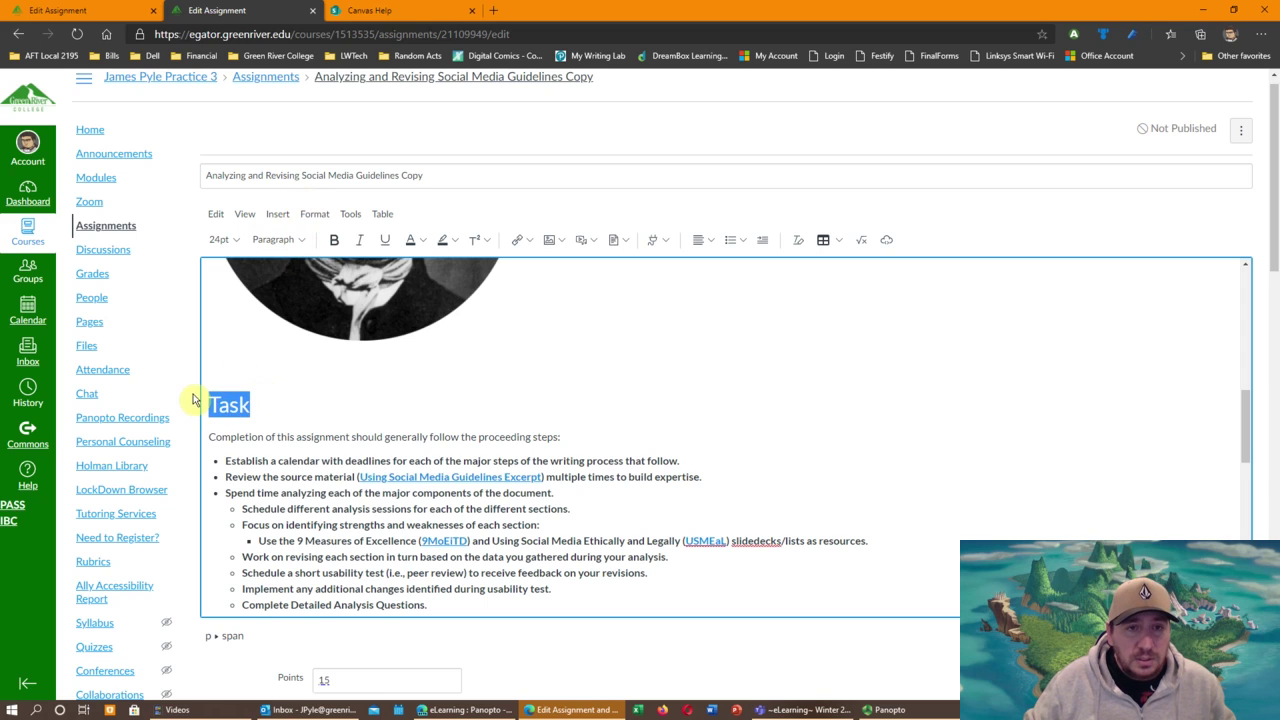
click(277, 240)
click(298, 264)
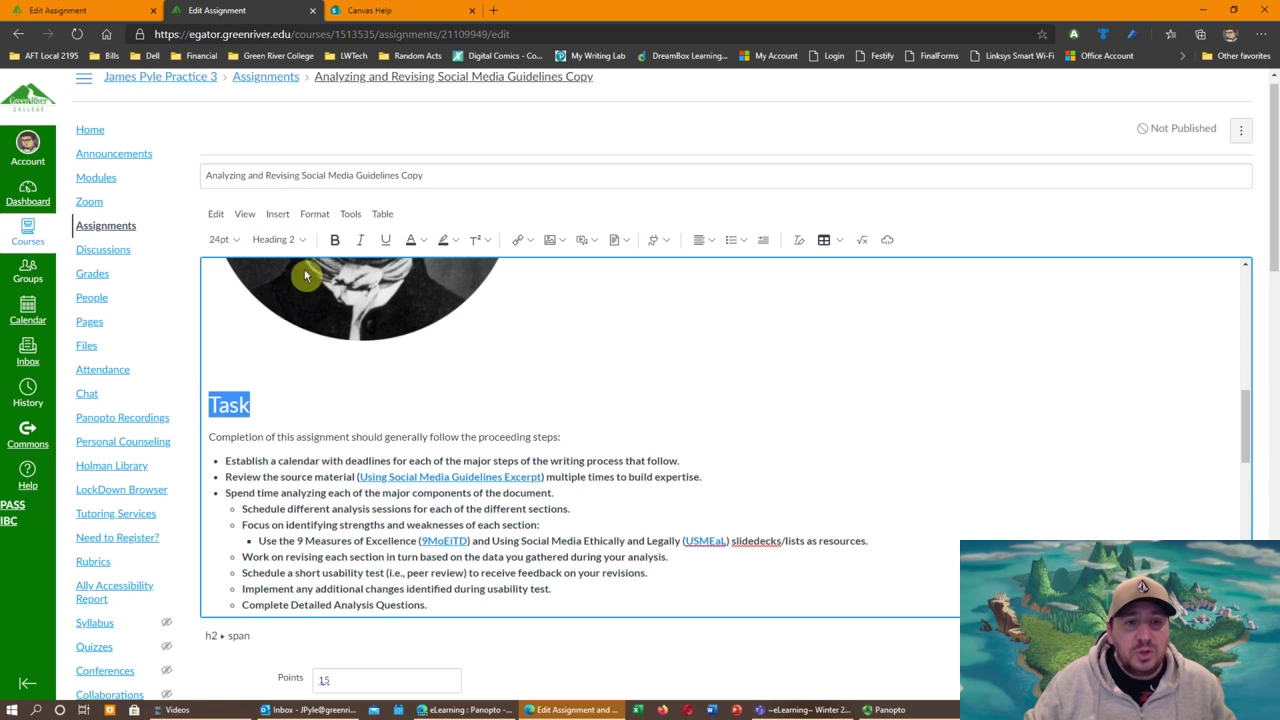
click(271, 409)
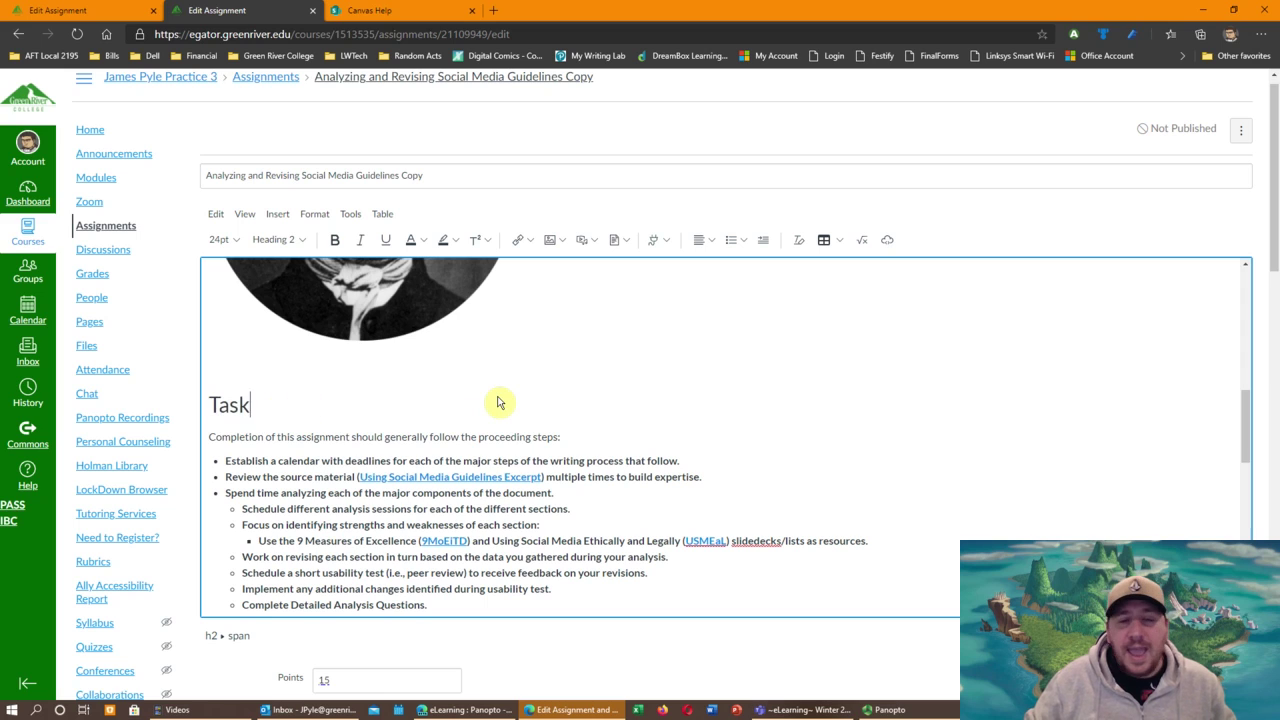